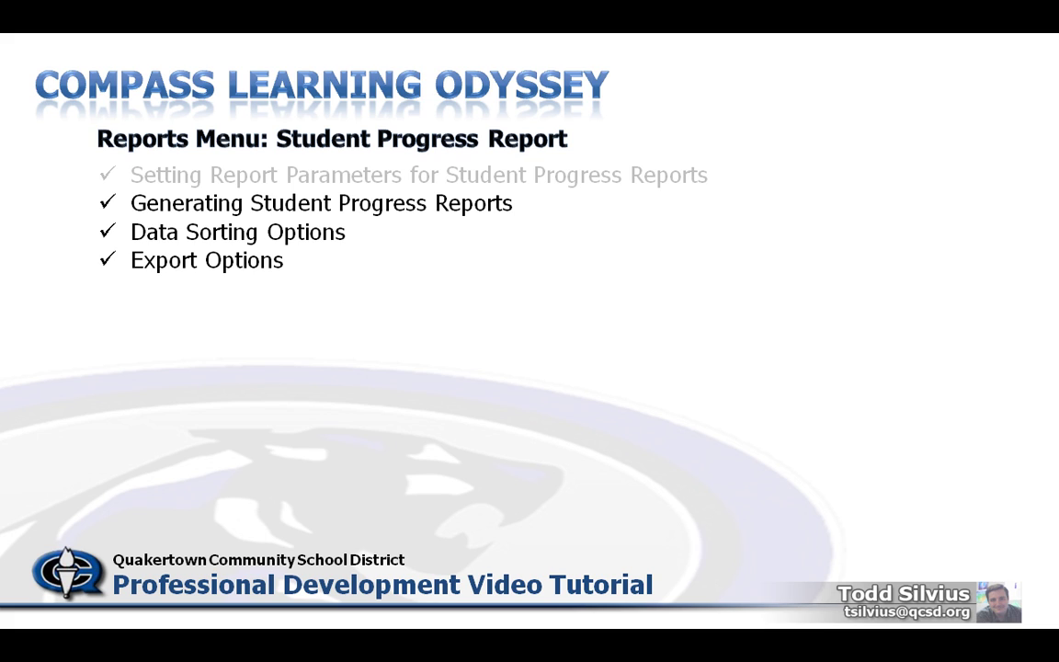
Switch to Internet Explorer, generate the Student Progress Report online for the selected student, and maximize the report window
key("alt+Tab")
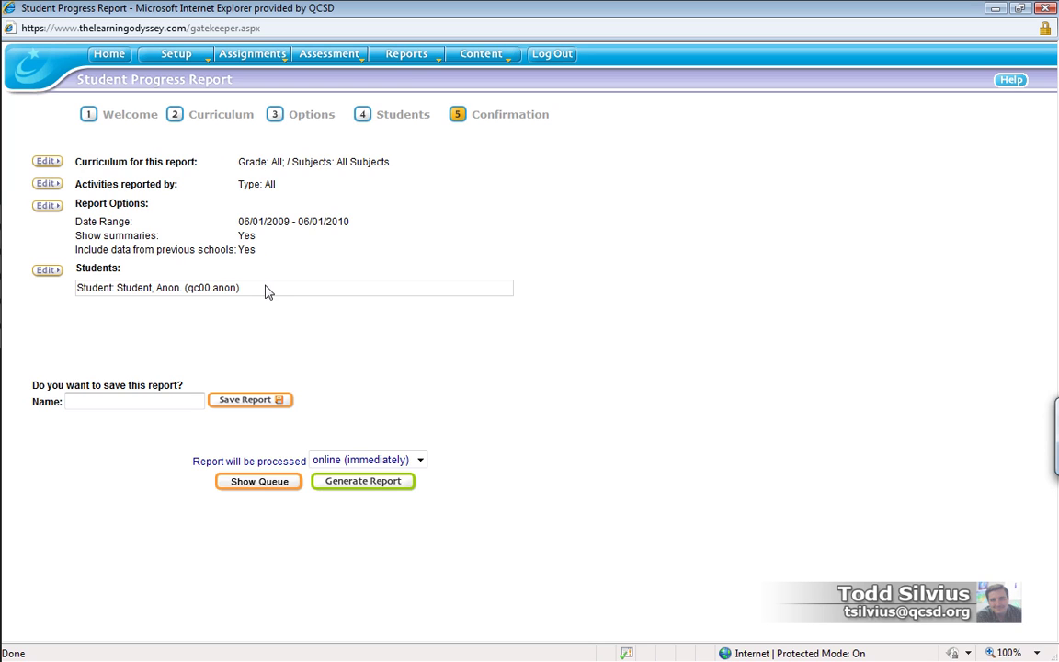
double_click(189, 287)
left_click_drag(211, 288, 309, 295)
left_click(377, 484)
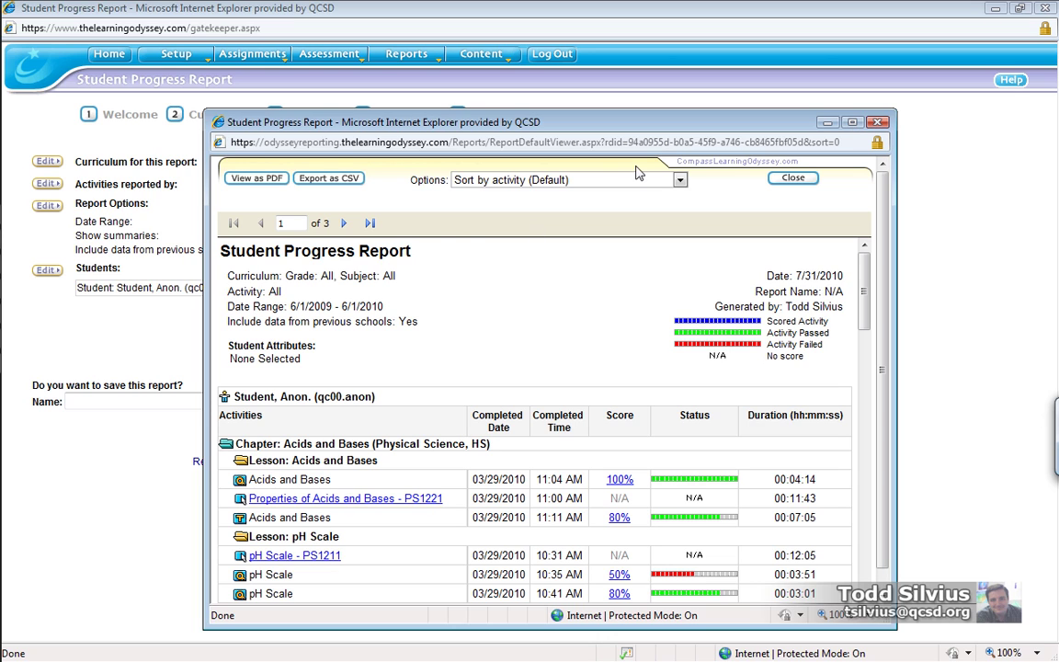
left_click(854, 123)
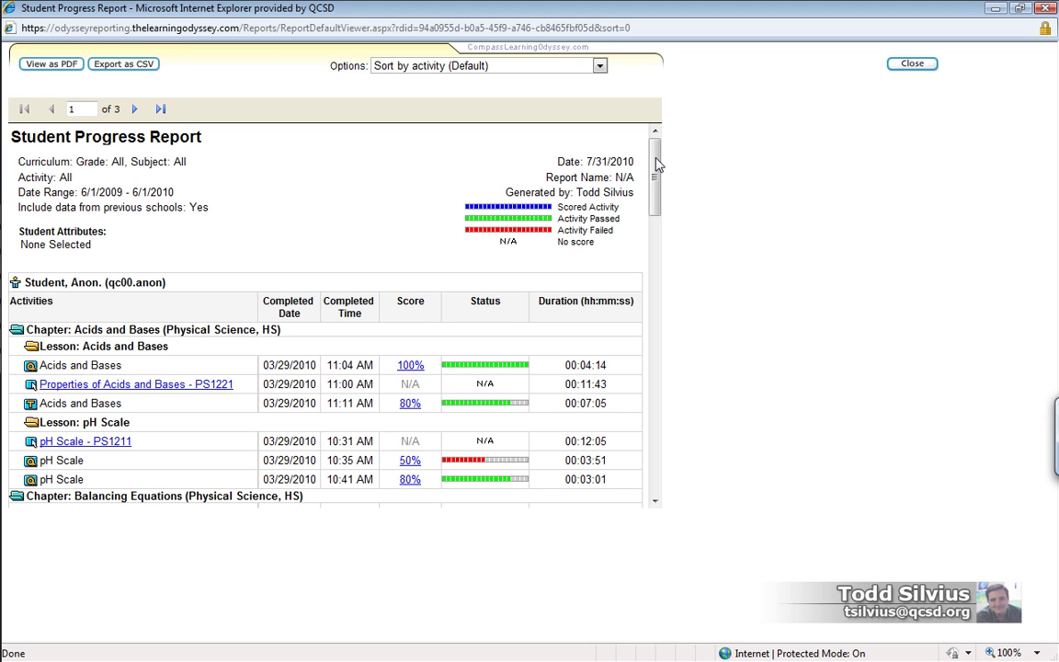
Examine the Chemical Bonding chapter on the first page, including its lesson headings and the completion dates of both chapter tests
left_click_drag(658, 163, 658, 245)
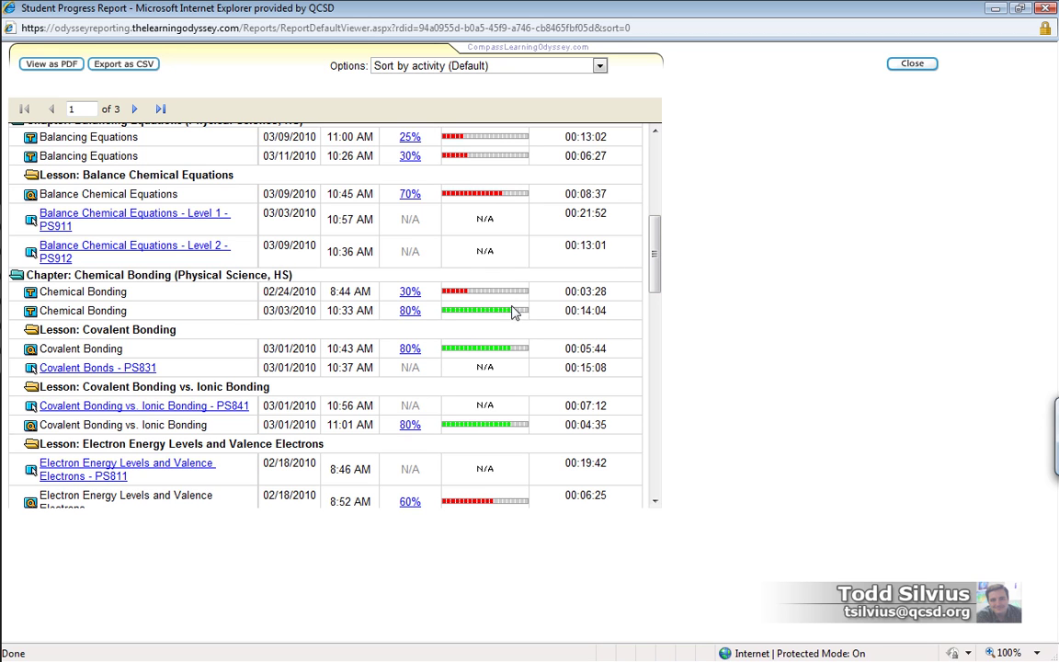
left_click_drag(657, 246, 655, 176)
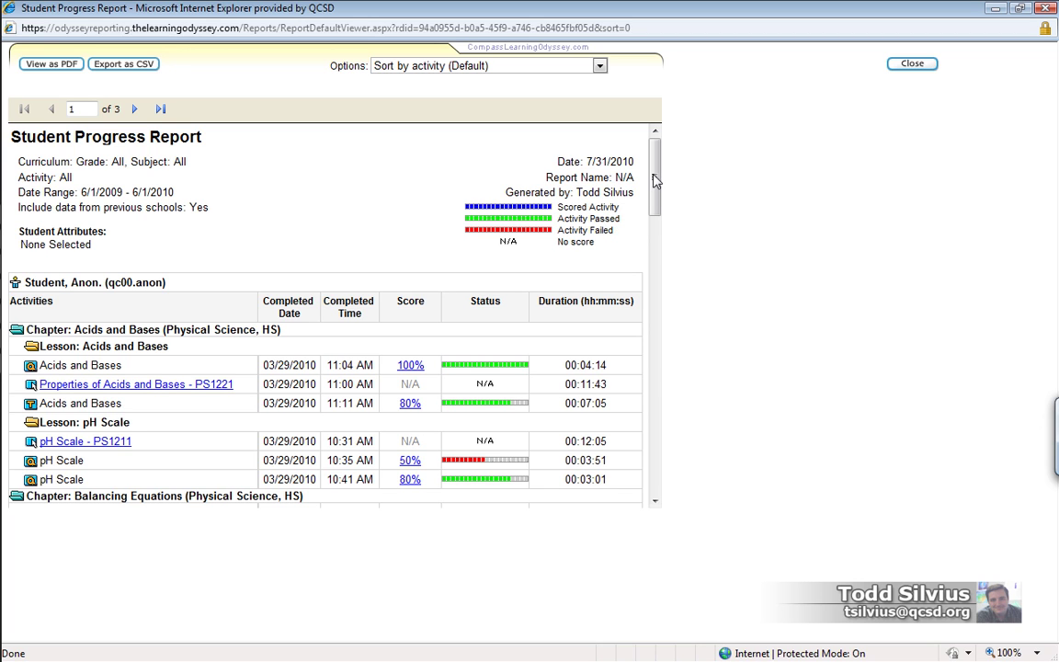
left_click_drag(654, 180, 657, 271)
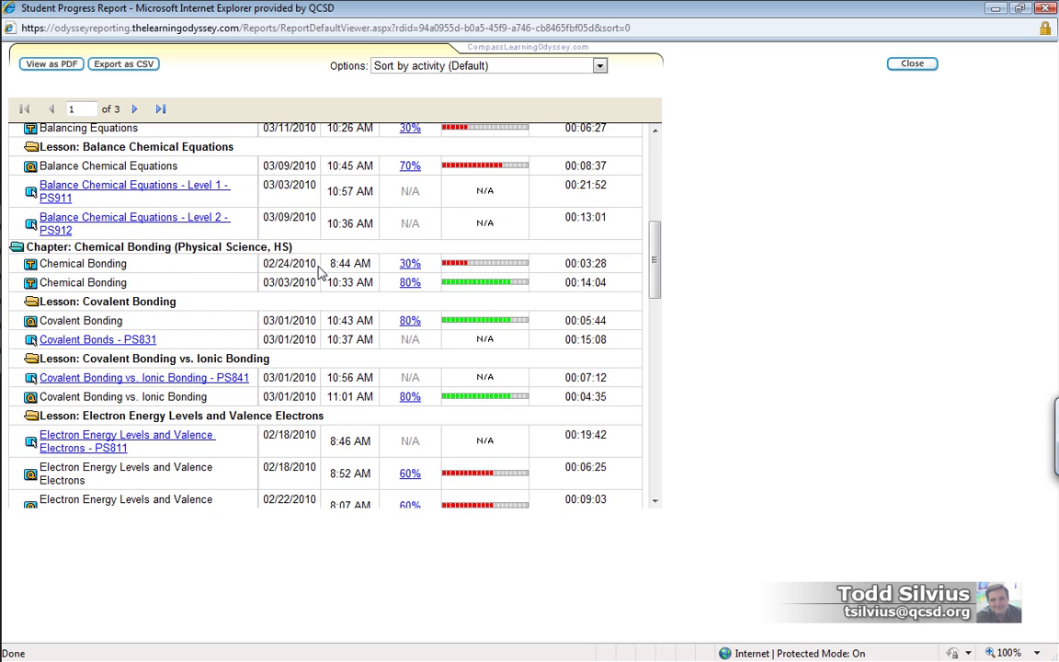
left_click_drag(303, 248, 53, 269)
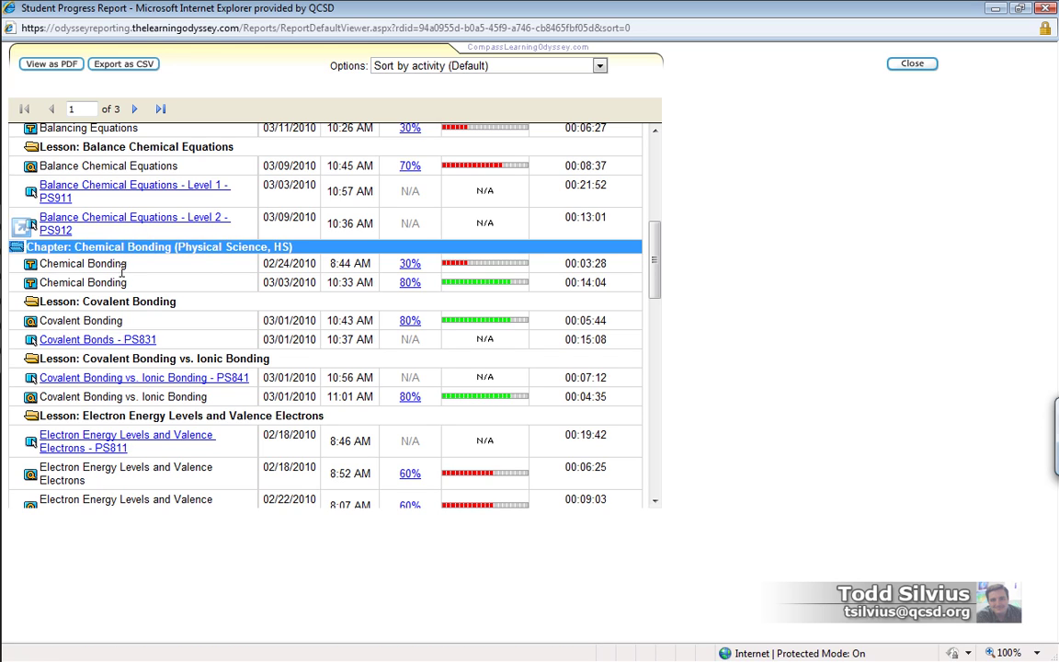
left_click(196, 301)
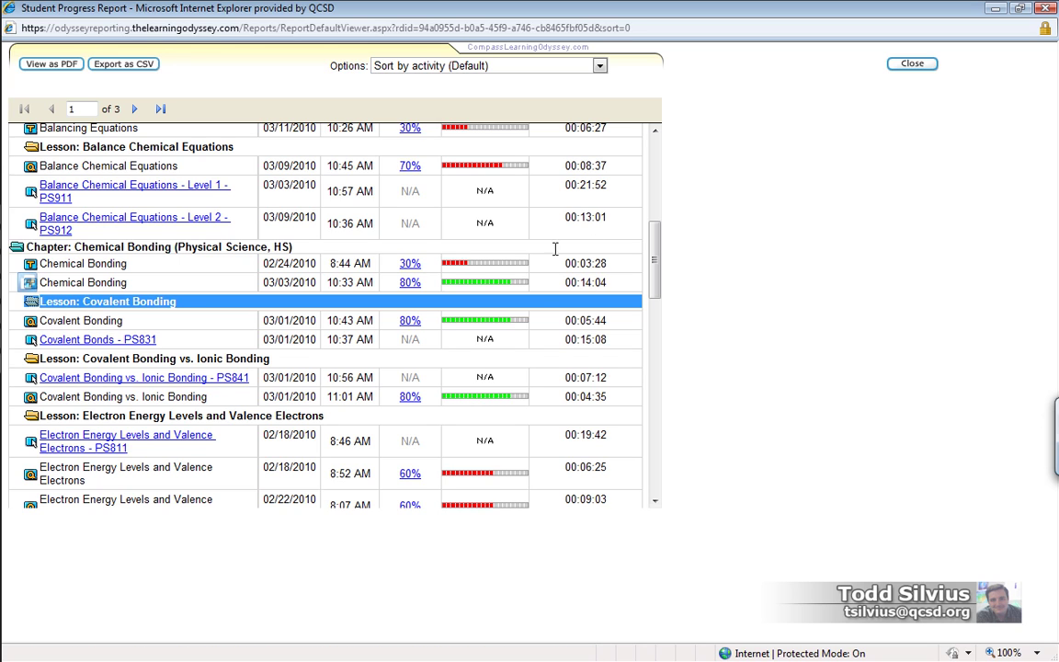
left_click(136, 278)
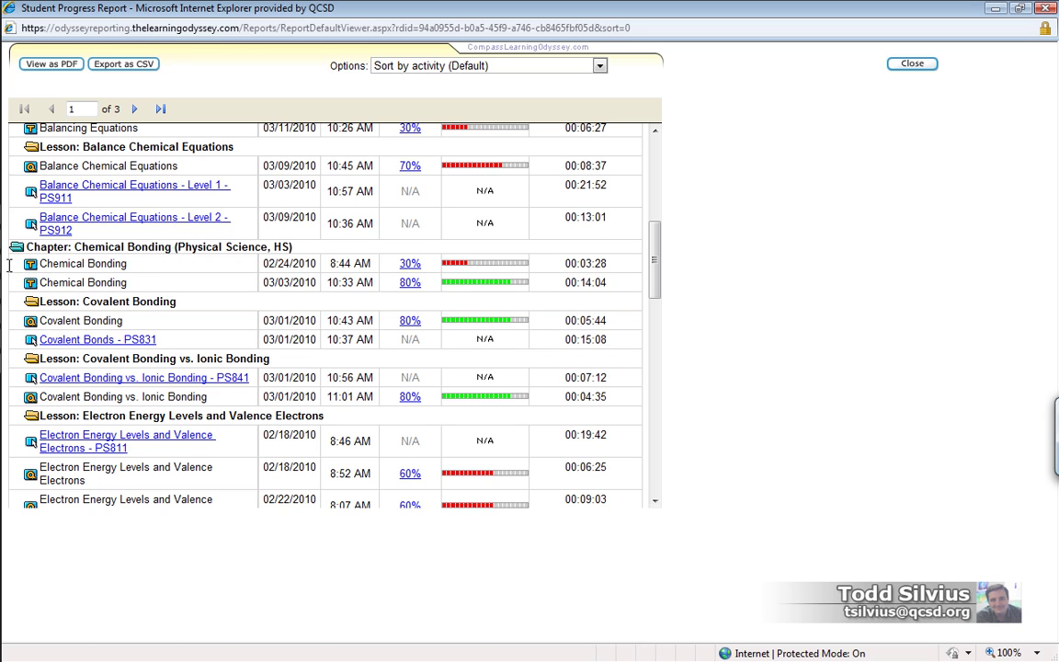
left_click_drag(13, 256, 641, 287)
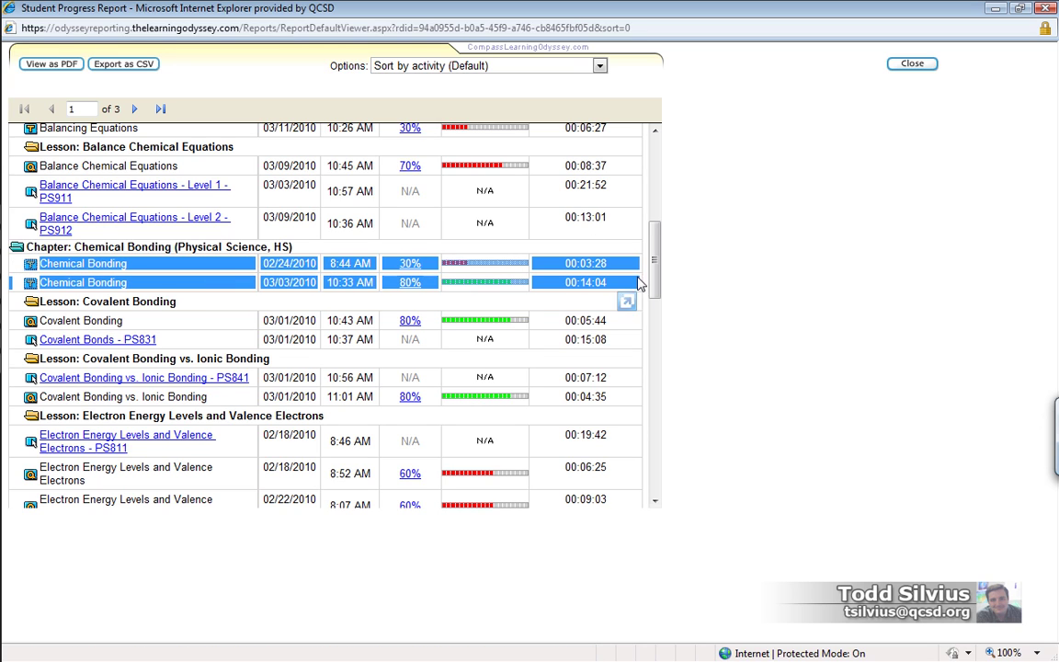
left_click(635, 307)
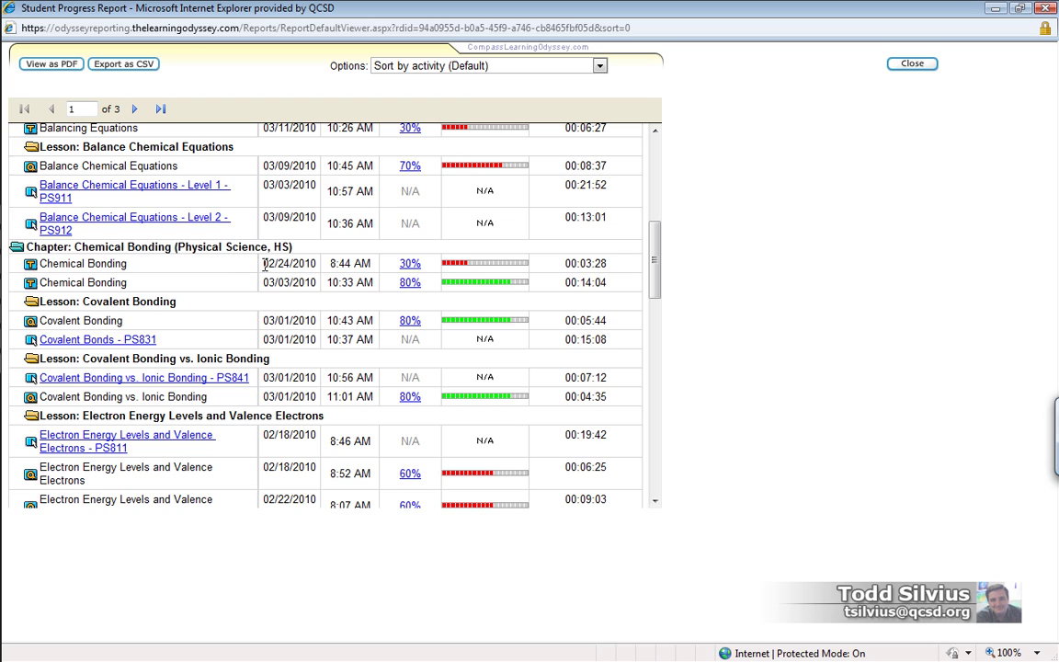
mouse_move(307, 266)
left_mouse_down()
mouse_move(372, 266)
mouse_move(315, 265)
left_mouse_up()
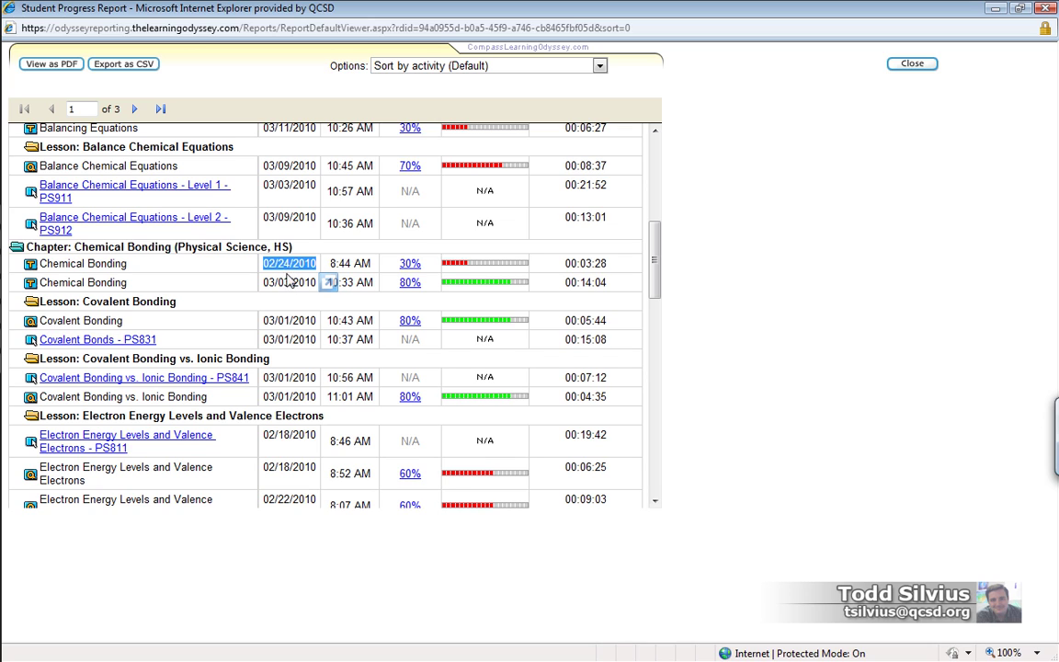
left_click_drag(264, 285, 317, 284)
left_click(357, 263)
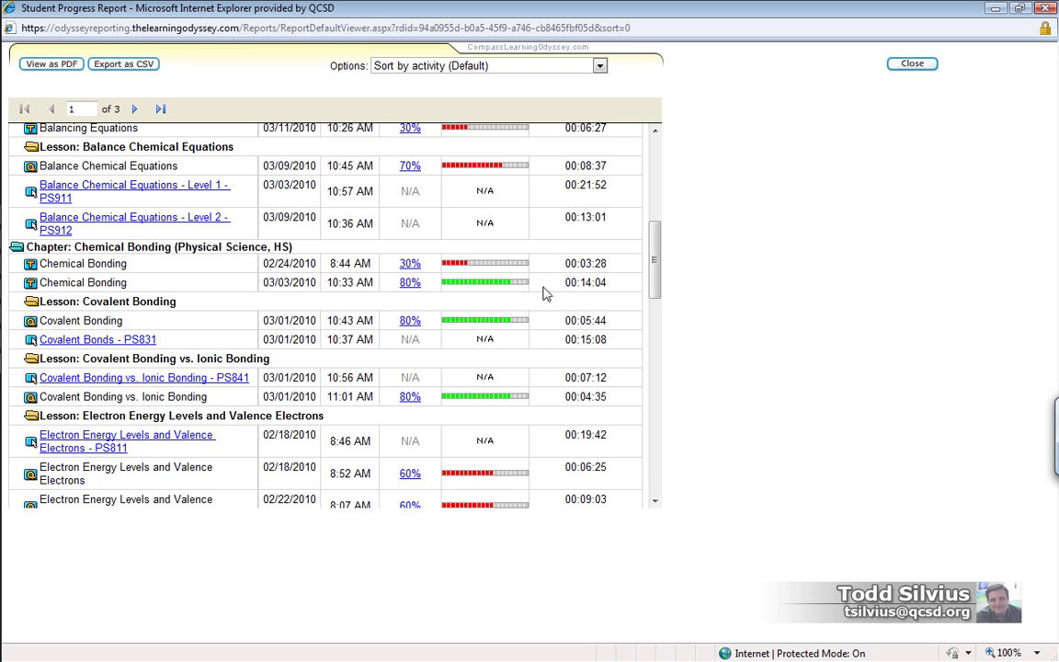
Go to page 3 of the report and bring the student summary at its end into view
left_click_drag(655, 247, 654, 137)
left_click(136, 110)
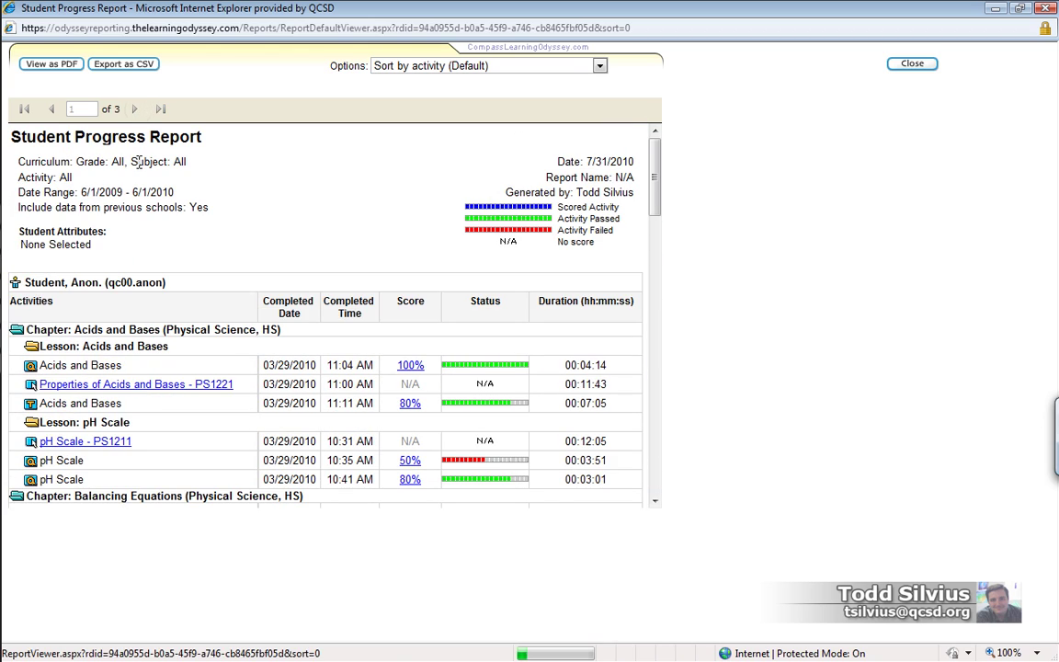
mouse_move(658, 138)
left_mouse_down()
mouse_move(661, 503)
mouse_move(655, 147)
left_mouse_up()
left_click(136, 109)
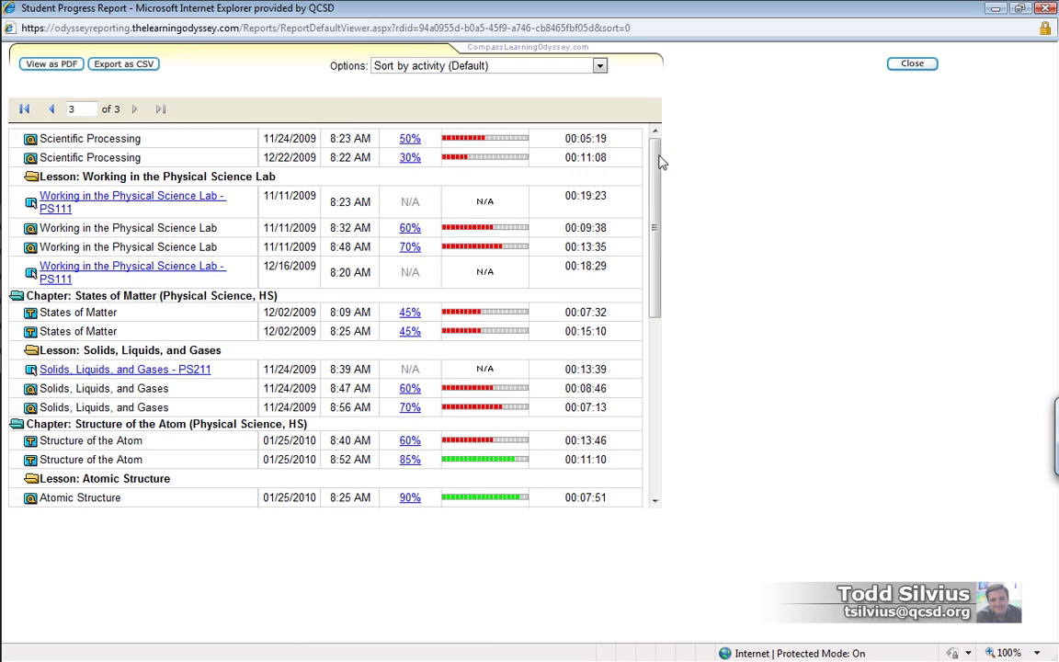
left_click_drag(654, 180, 652, 384)
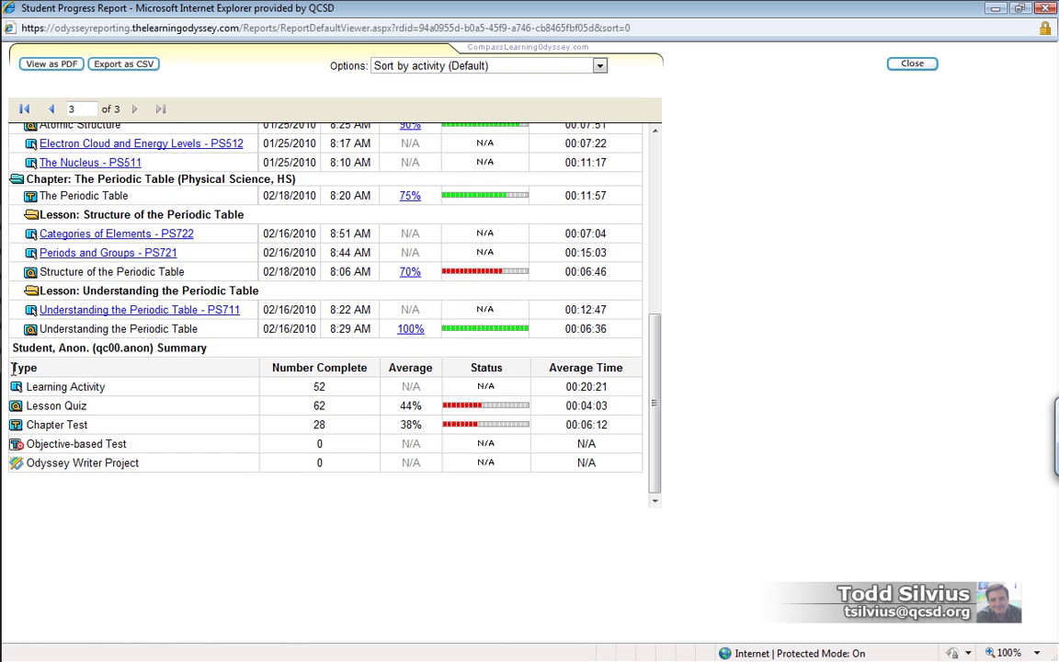
Examine the student summary by activity type, focusing on the averages for lesson quizzes and chapter tests
left_click_drag(11, 366, 625, 467)
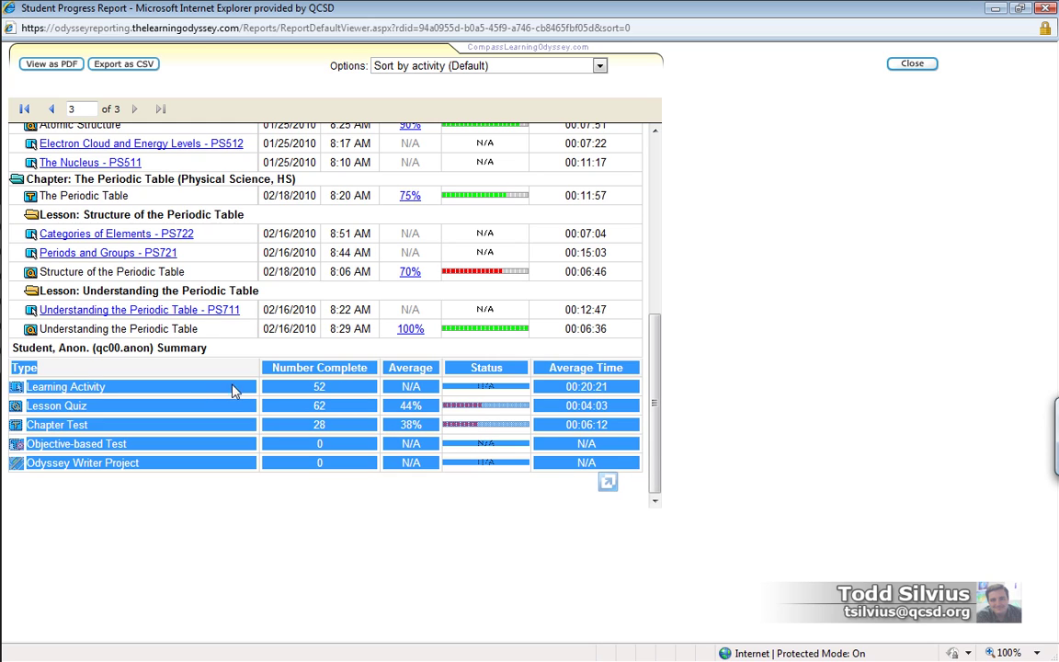
left_click(349, 390)
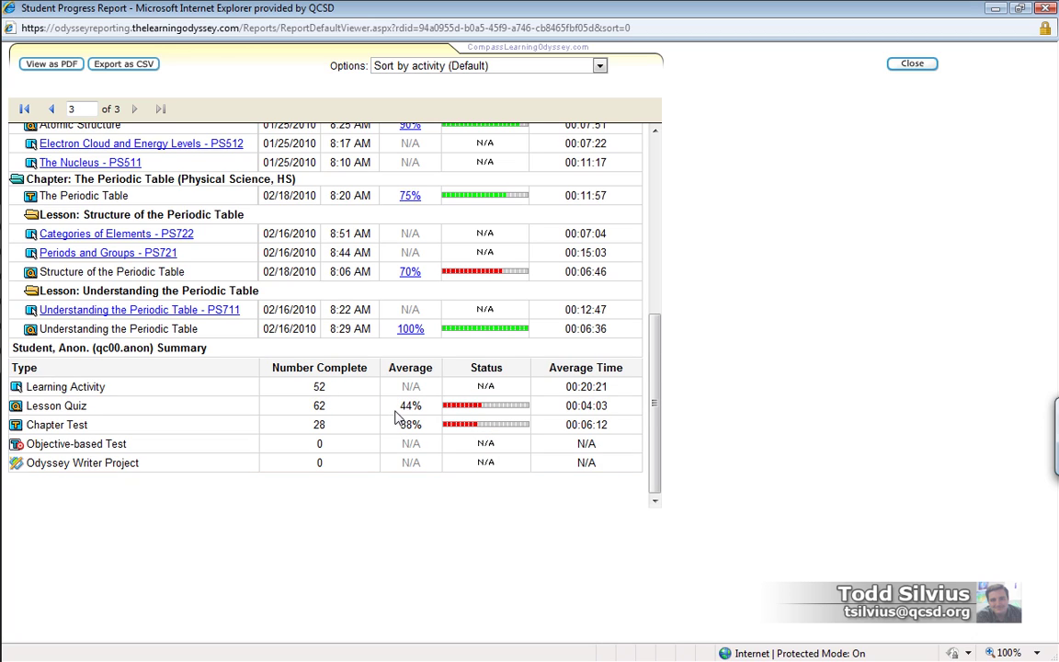
left_click_drag(399, 405, 425, 407)
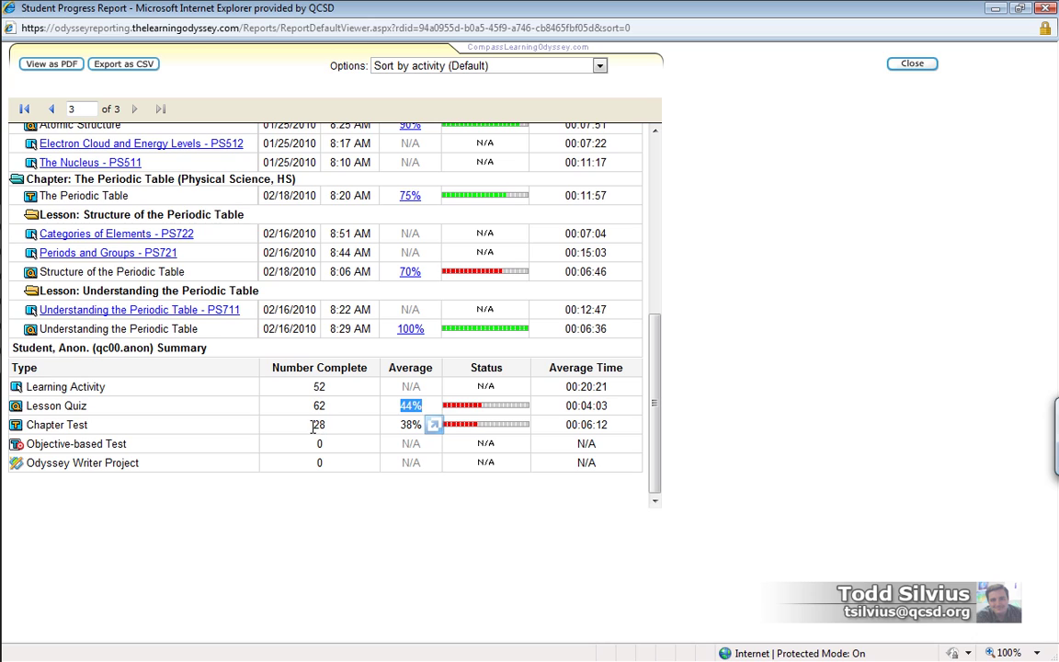
left_click_drag(313, 426, 425, 425)
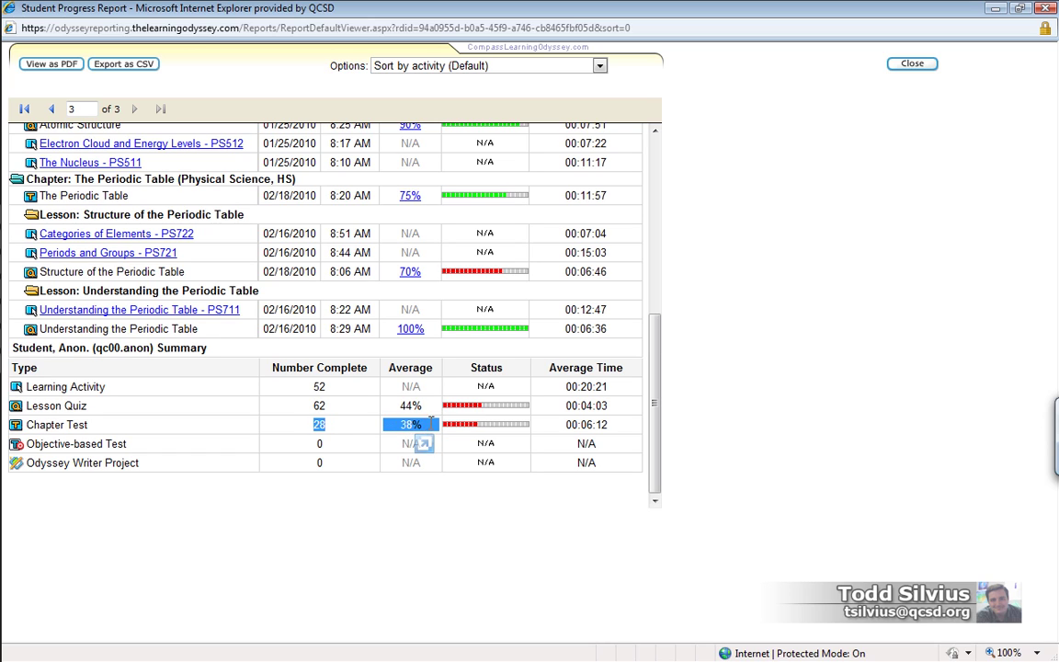
left_click(431, 424)
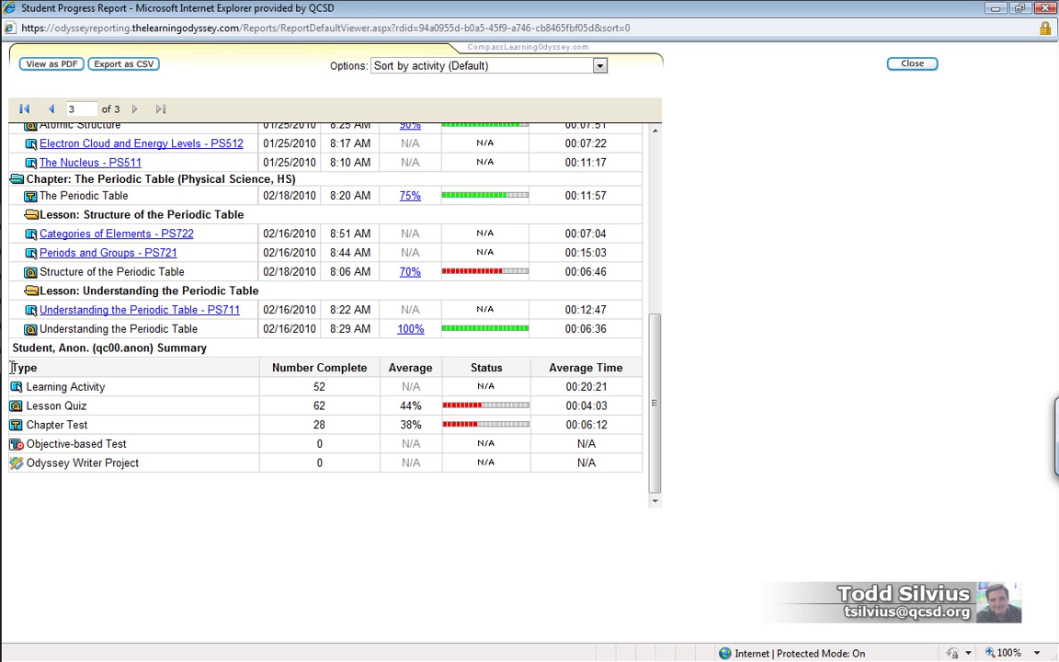
left_click_drag(11, 367, 605, 467)
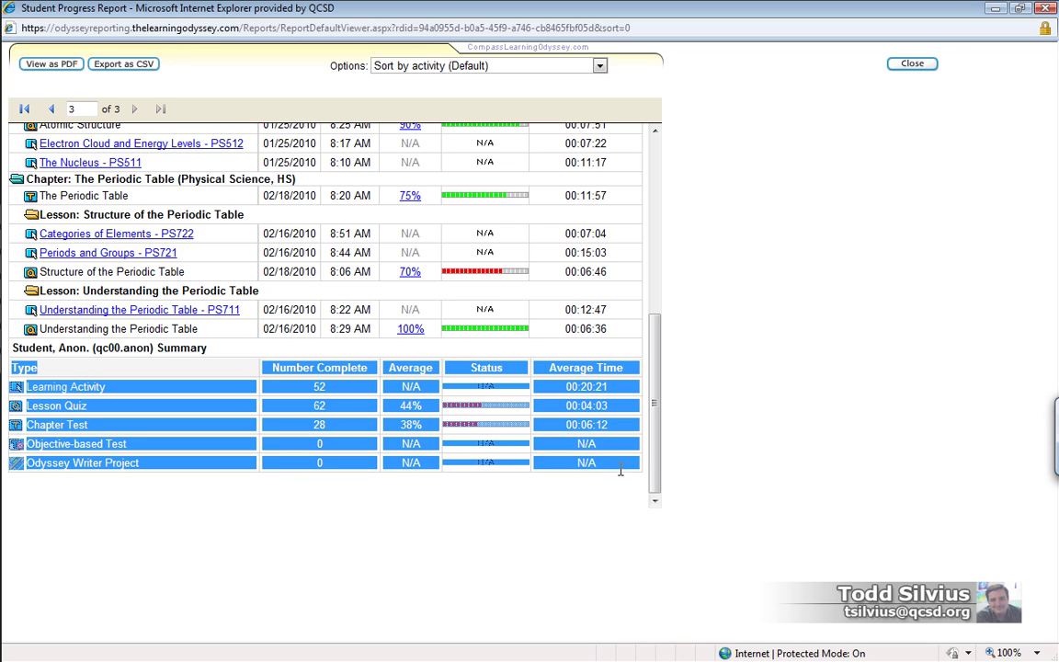
left_click(633, 370)
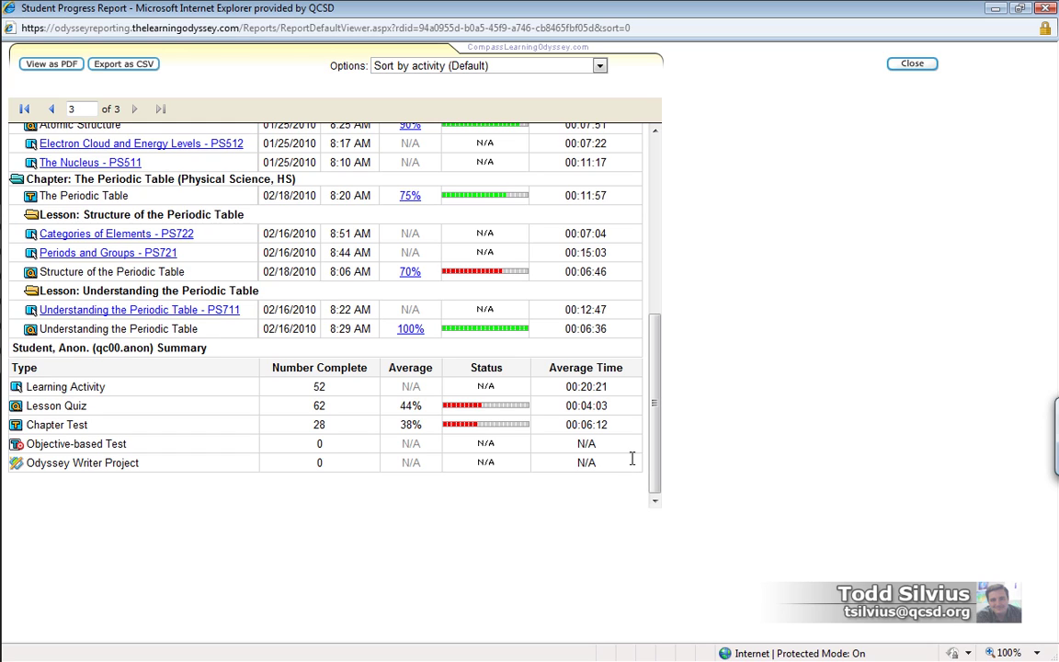
double_click(412, 406)
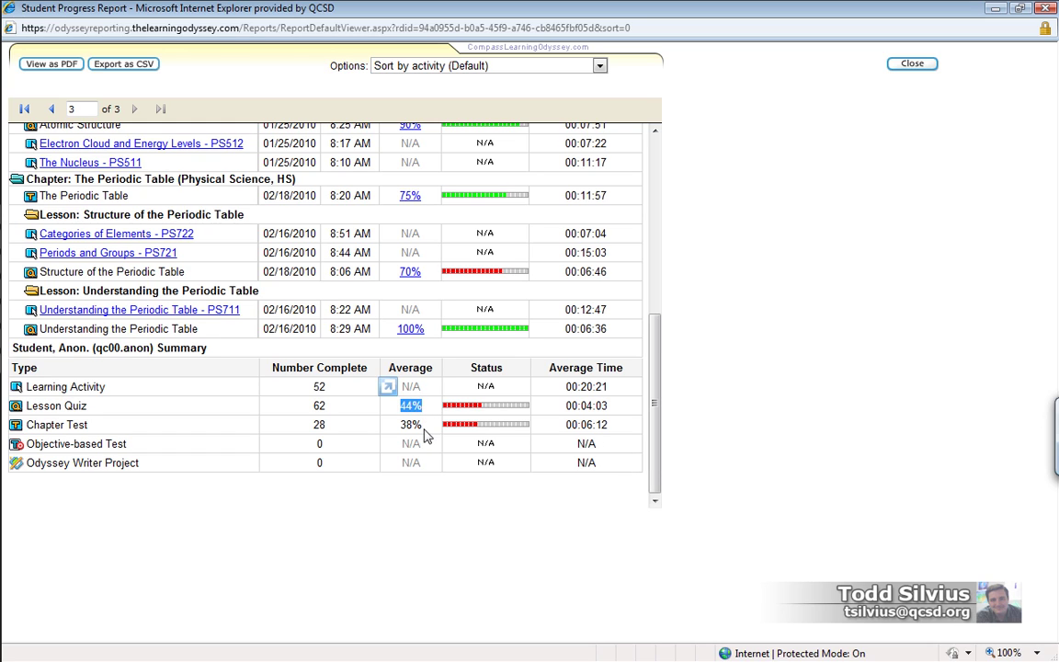
left_click(422, 425)
double_click(422, 424)
left_click(432, 441)
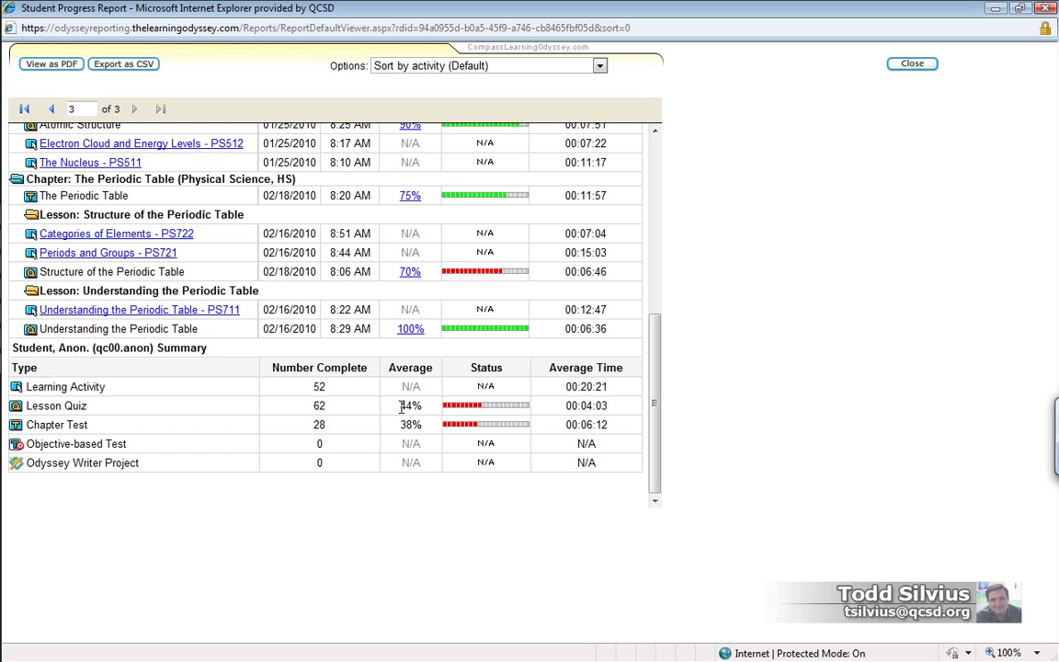
left_click_drag(401, 405, 421, 405)
left_click(406, 414)
Return to the first page of the report and review the available sorting options without changing the sort order
left_click_drag(657, 389, 658, 152)
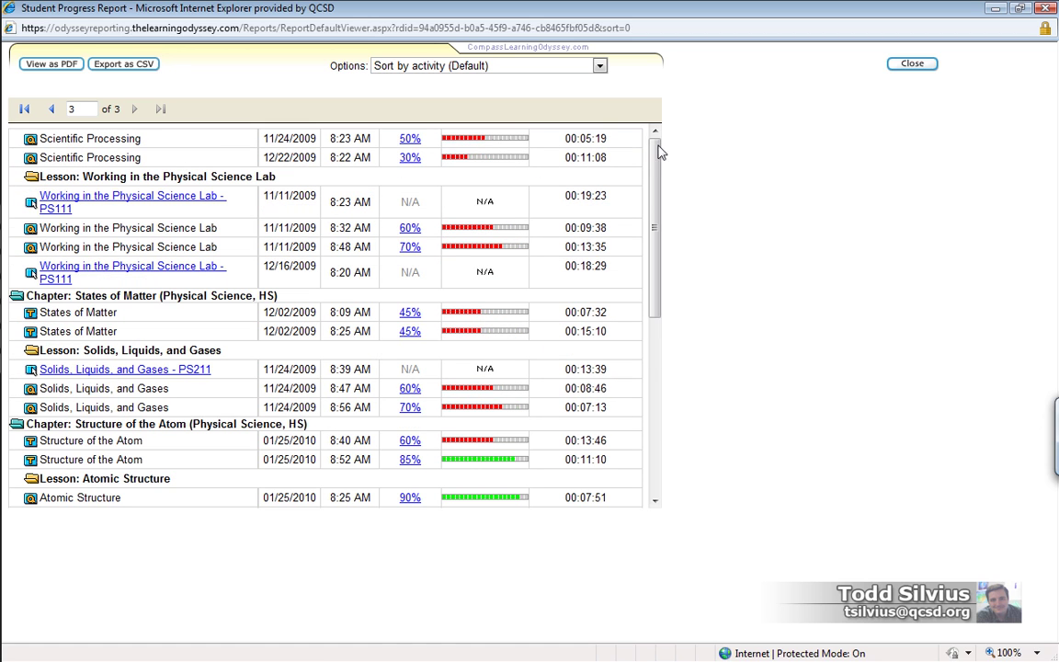
left_click(24, 108)
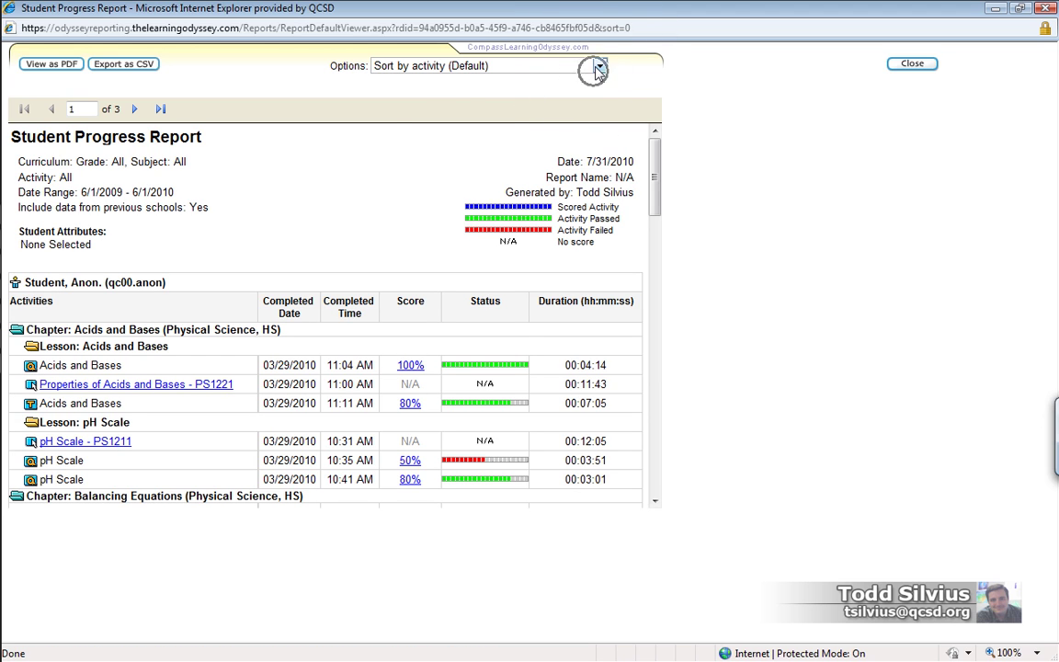
left_click(599, 67)
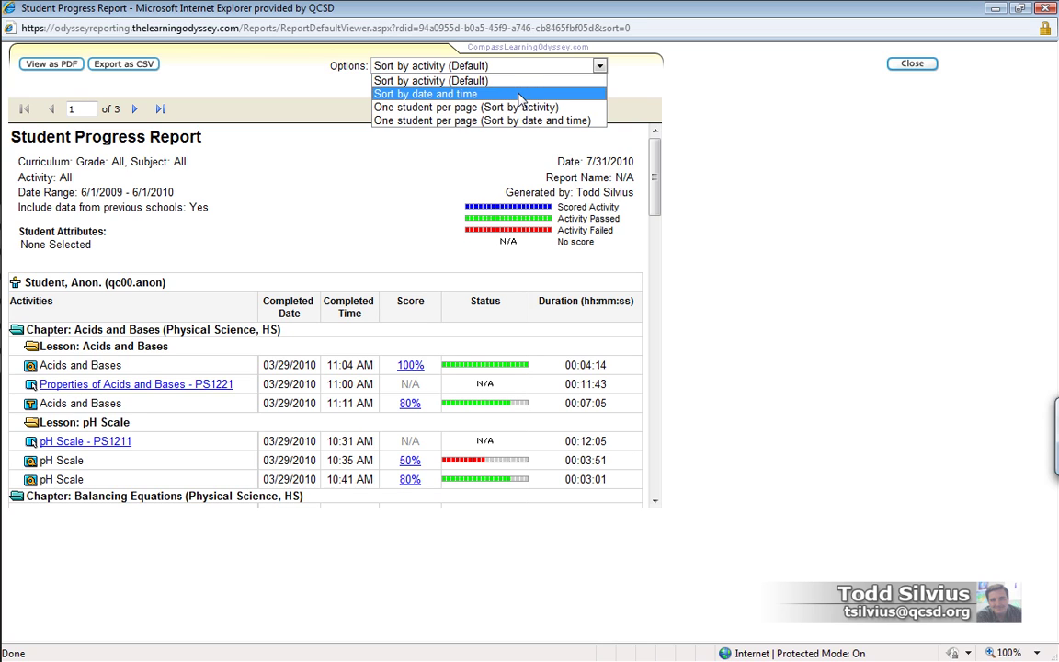
left_click(773, 137)
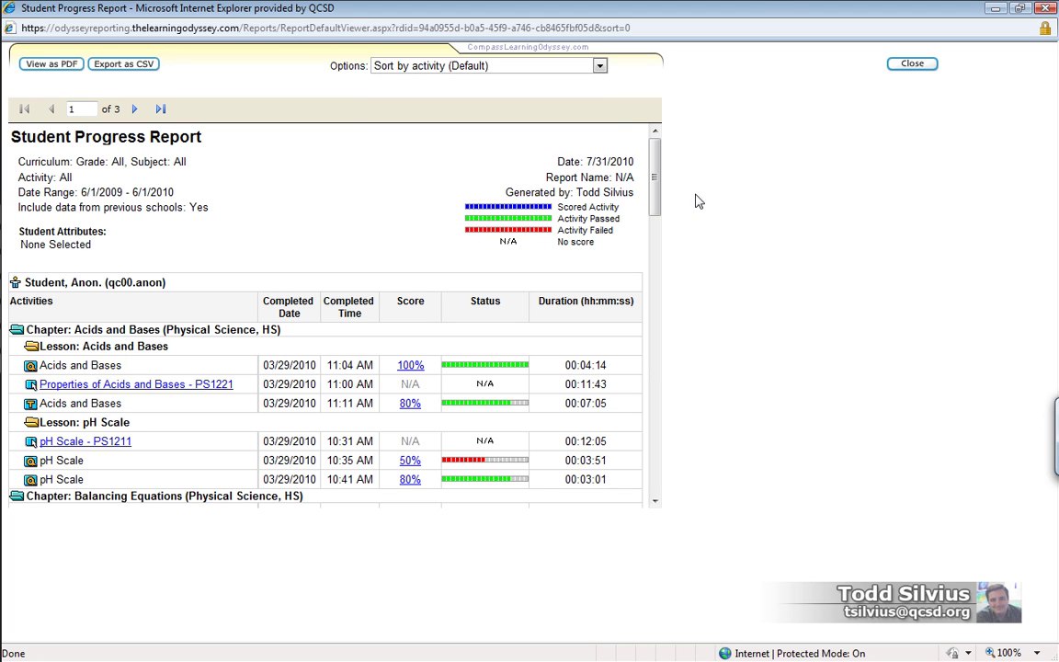
Compare the completion dates of the two Chemical Bonding chapter test entries under the activity sort
left_click_drag(660, 189, 662, 252)
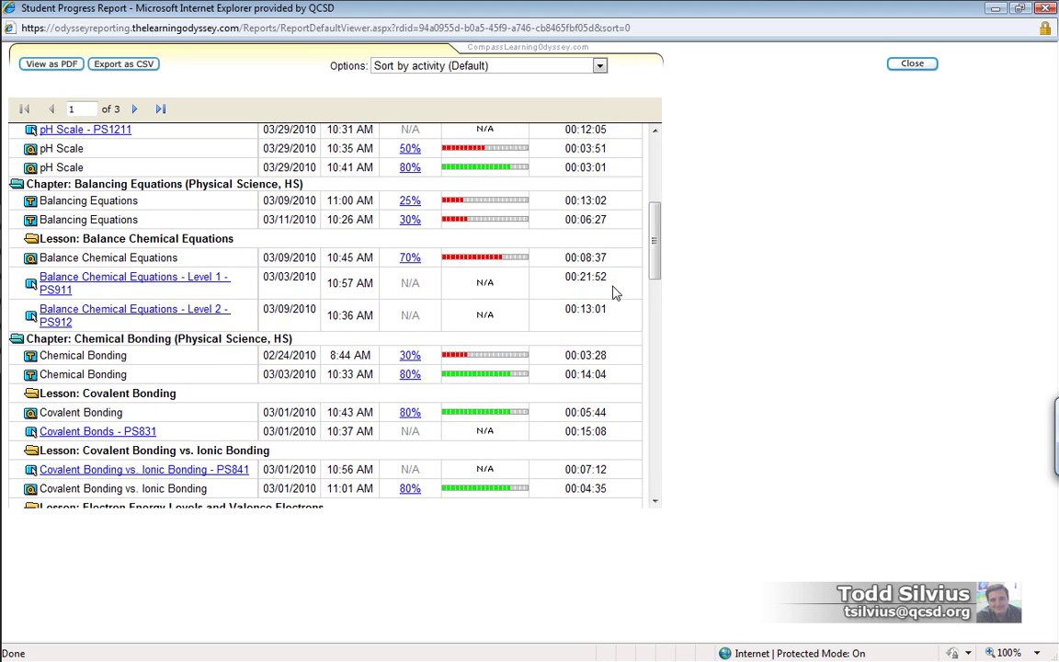
double_click(263, 359)
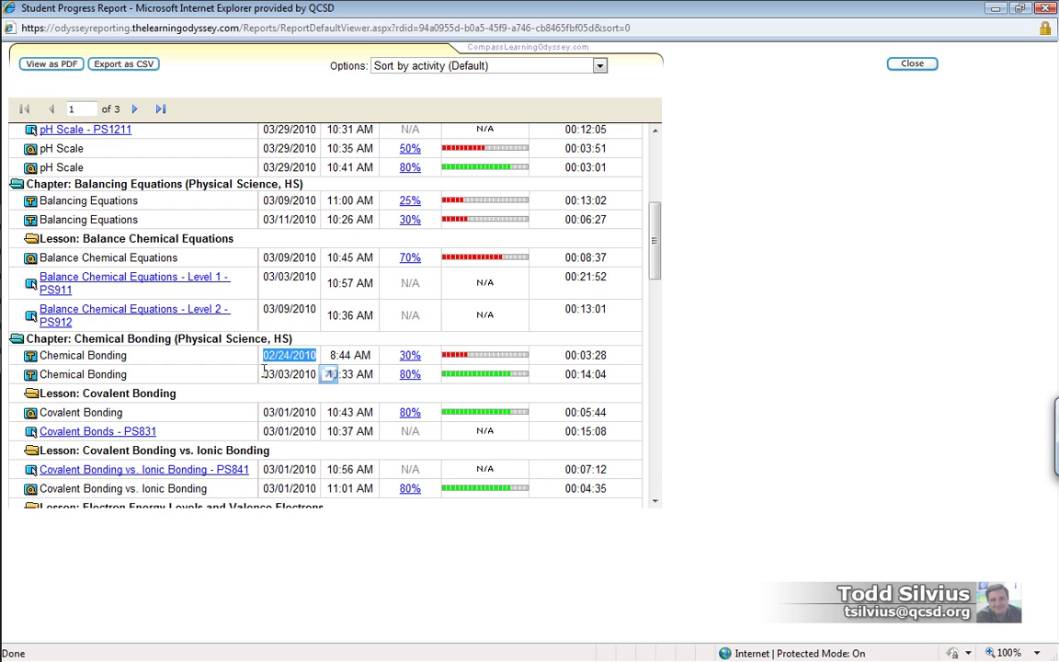
double_click(308, 373)
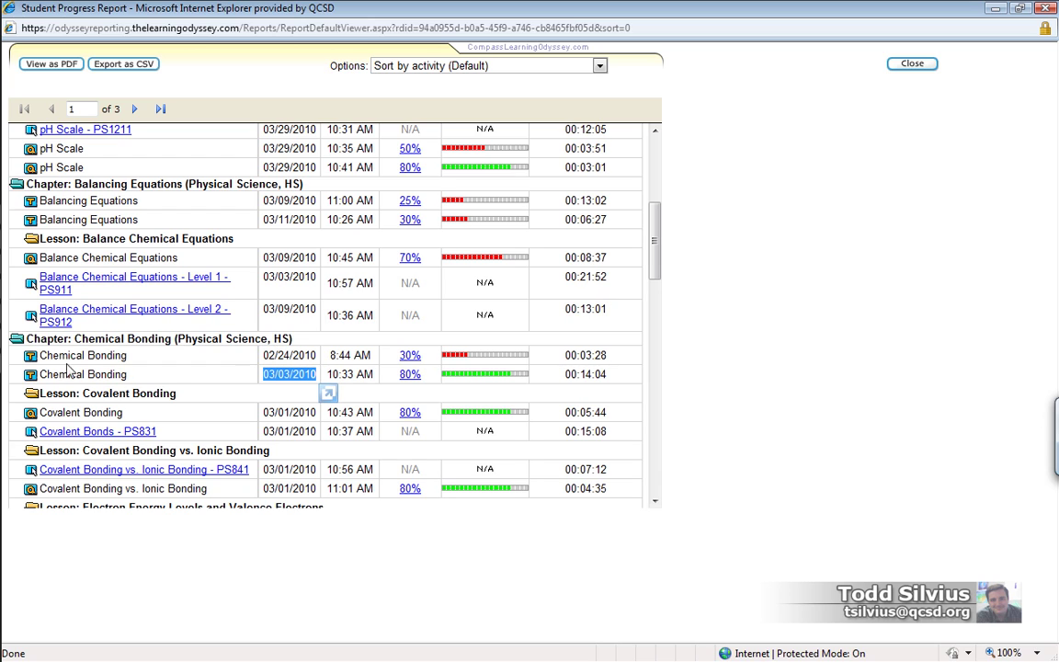
left_click_drag(20, 357, 624, 377)
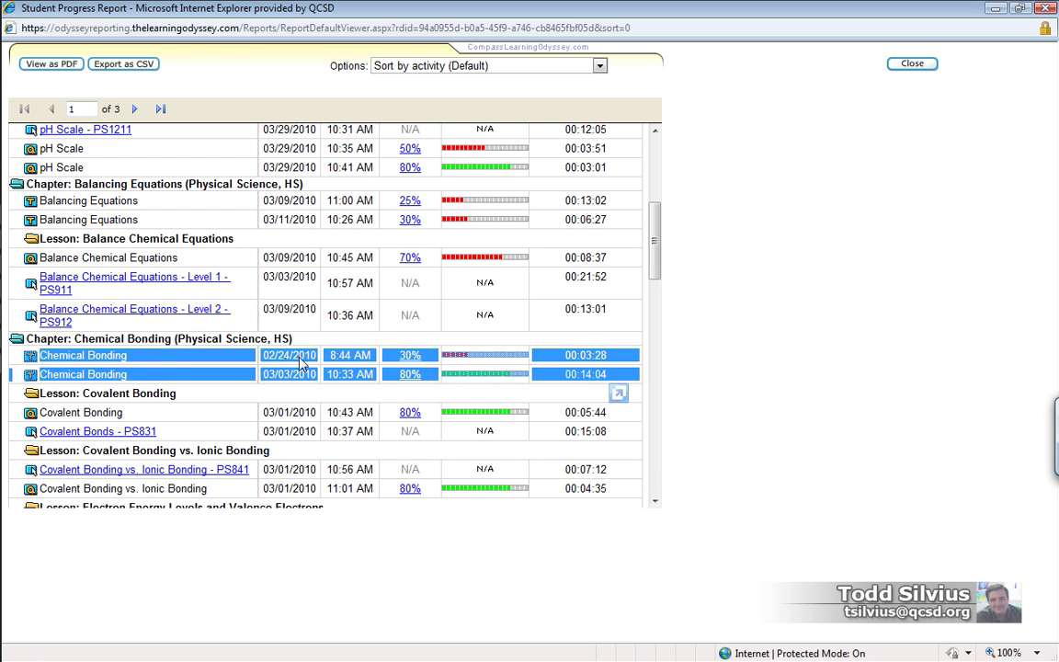
left_click(271, 345)
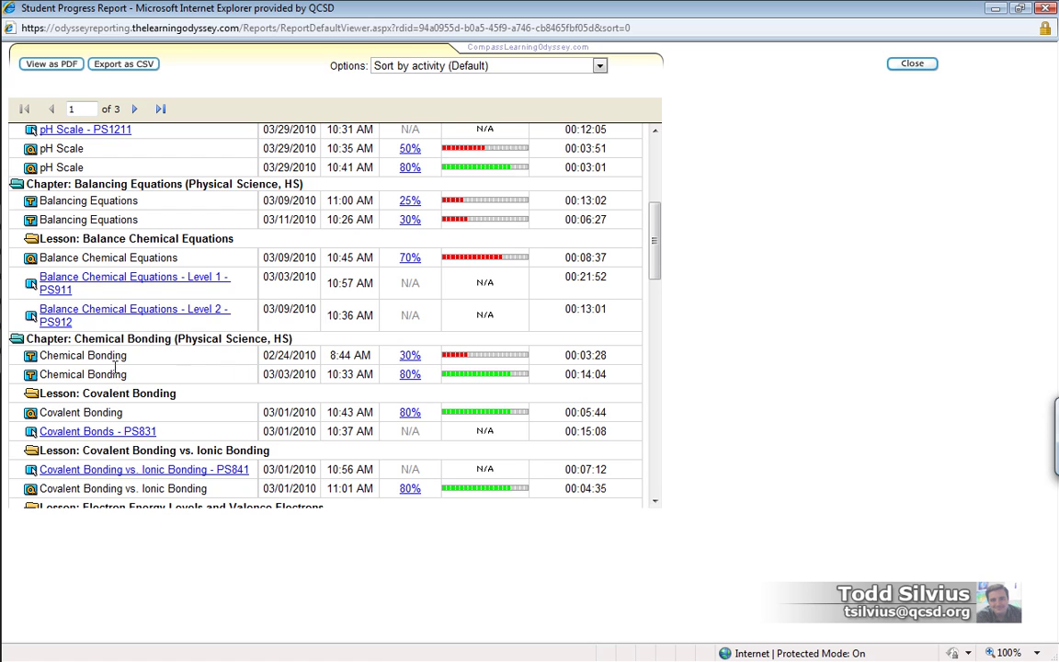
Review the report's one-student-per-page sorting options, by activity and by date and time, leaving the default sort selected
left_click(528, 66)
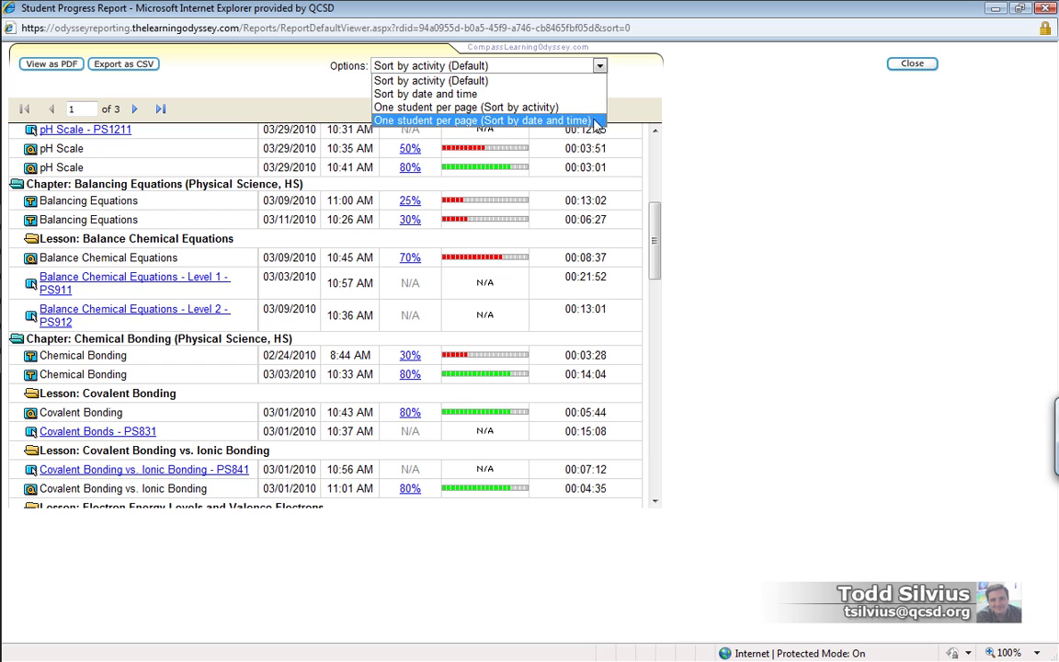
left_click(669, 104)
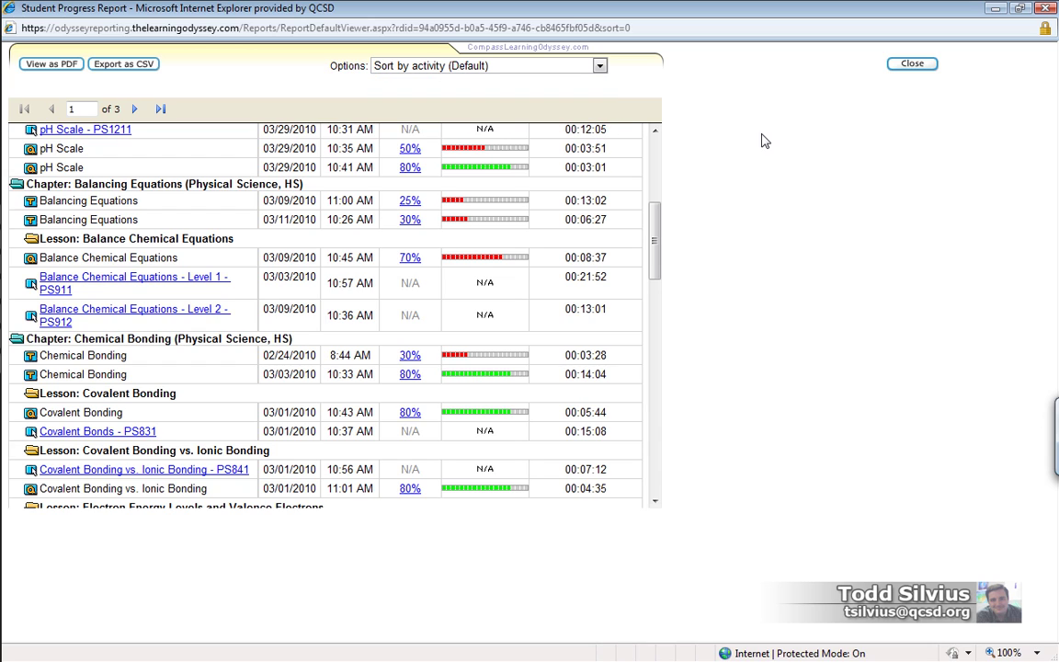
left_click(598, 65)
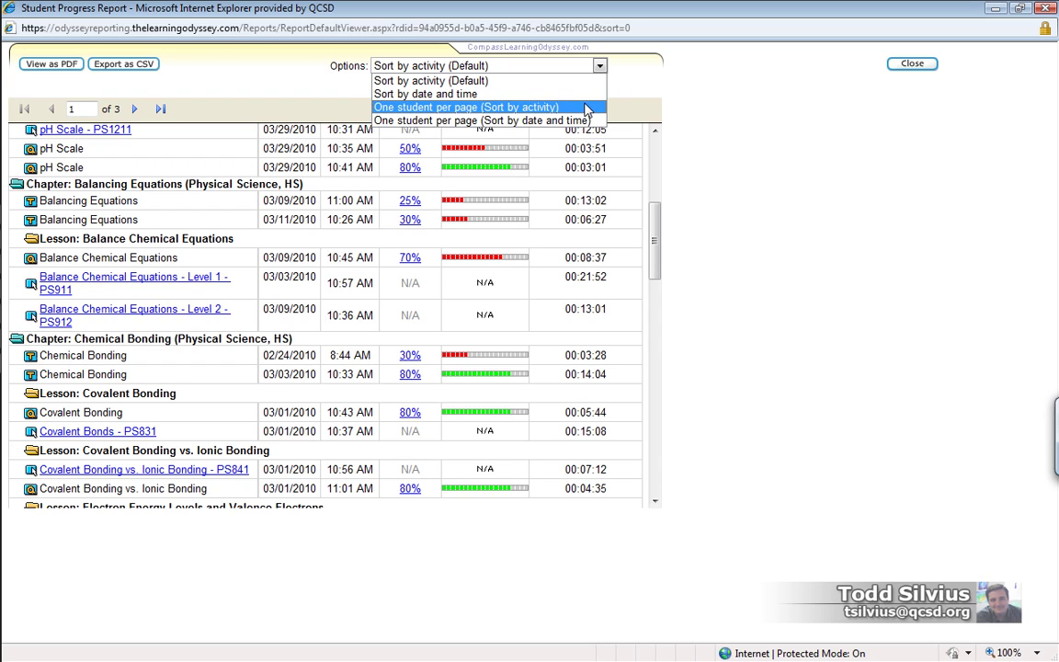
left_click(719, 109)
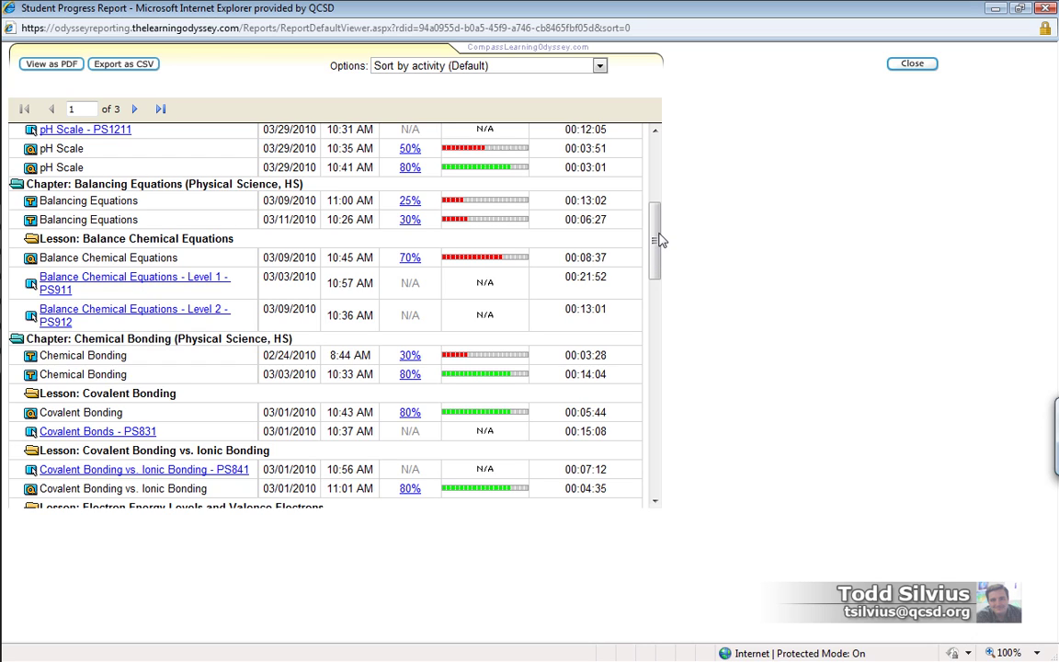
left_click(598, 66)
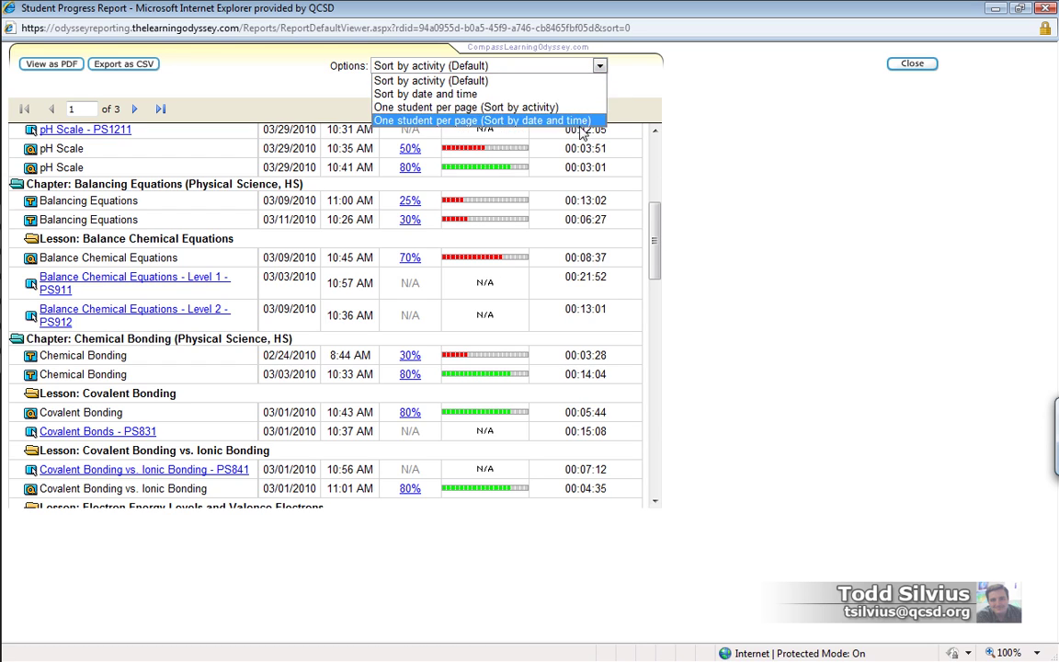
left_click(752, 153)
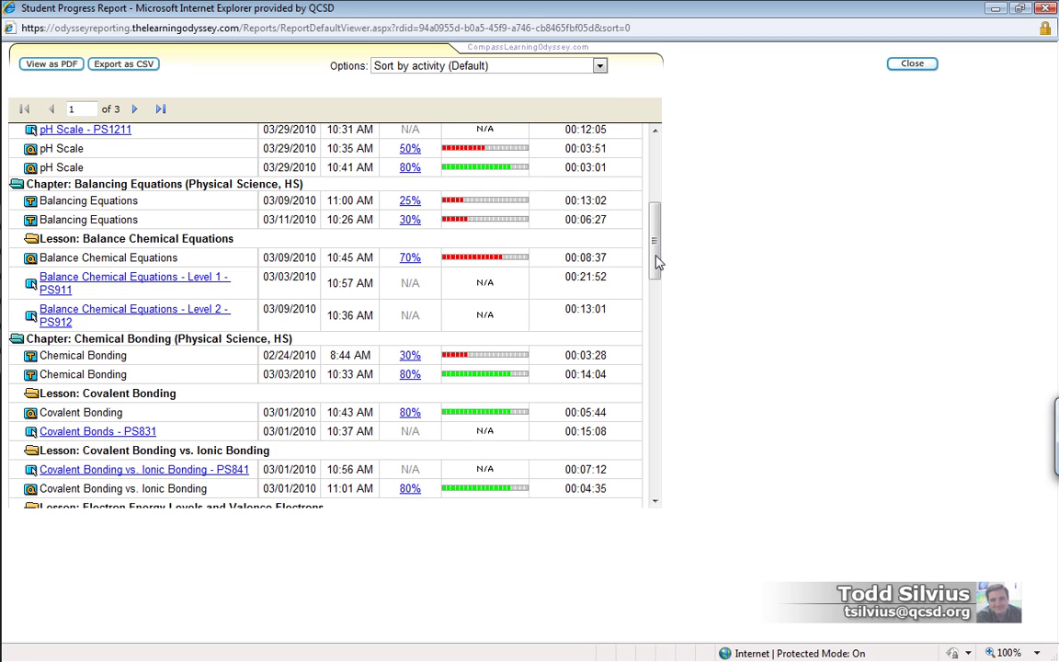
Return to the beginning of the report and save its PDF version as a file
left_click_drag(657, 262, 656, 198)
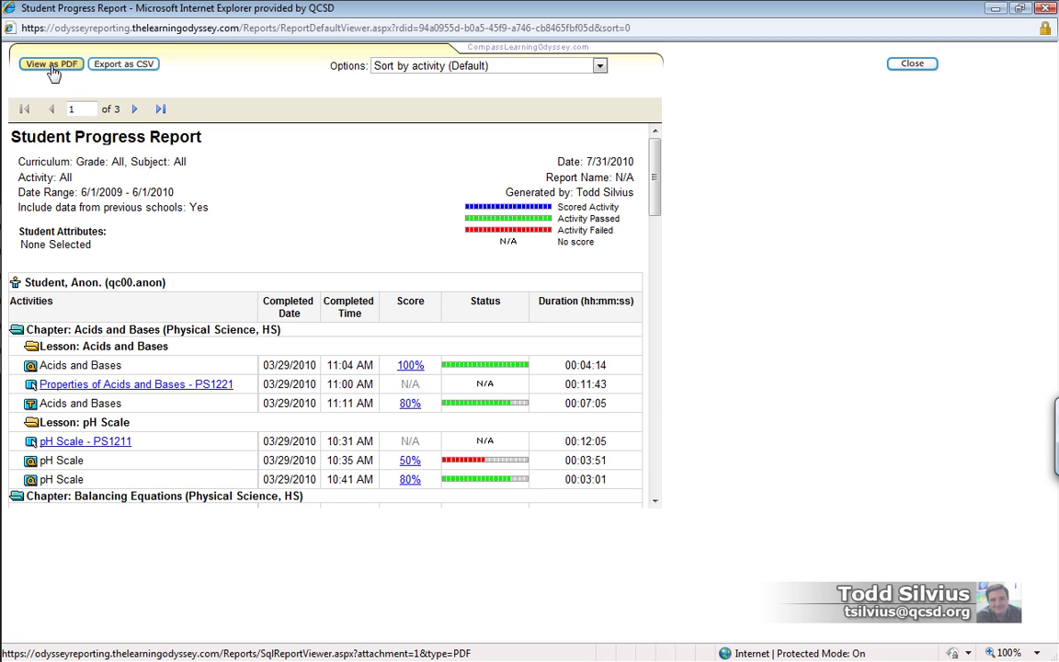
right_click(63, 71)
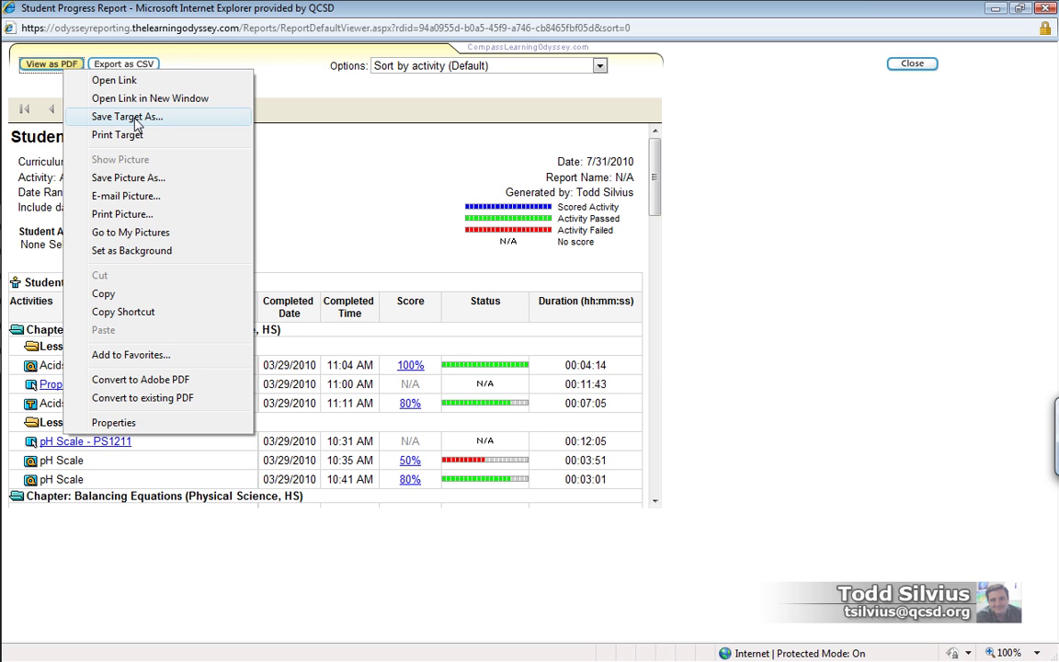
left_click(136, 123)
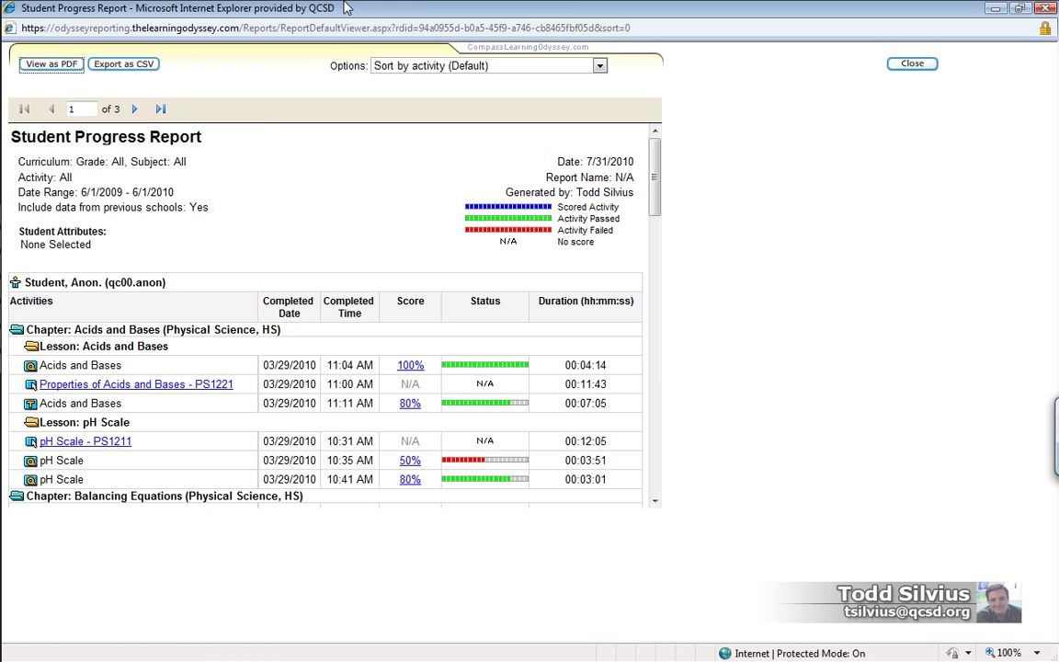
Switch to the desktop and open the saved Student_Progress_Report ANON PDF
key("alt+Tab")
key("alt+Tab")
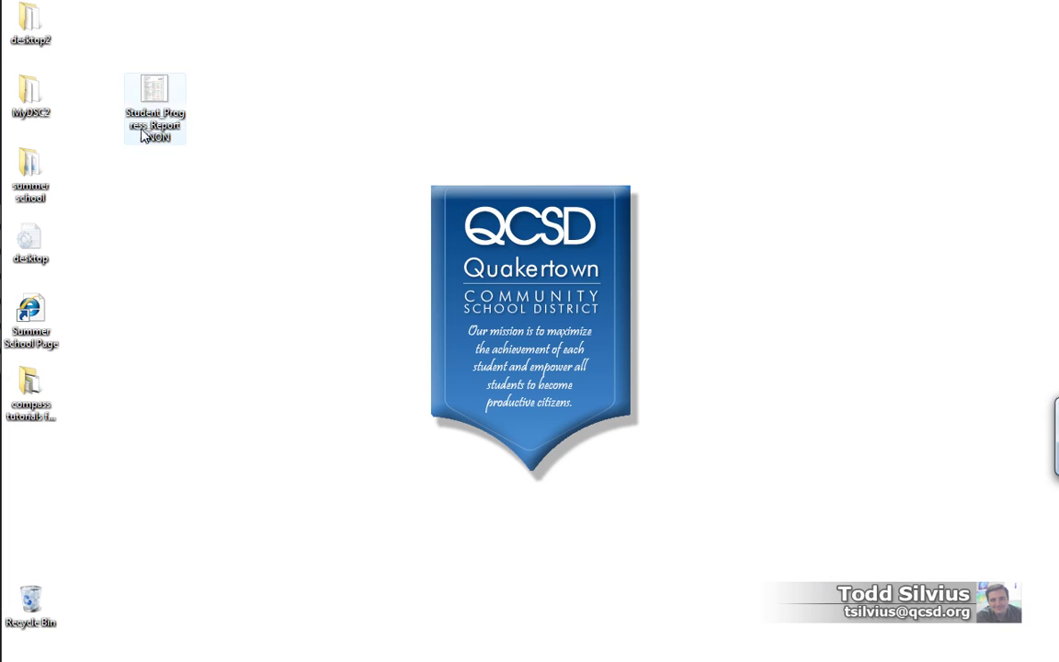
left_click(142, 117)
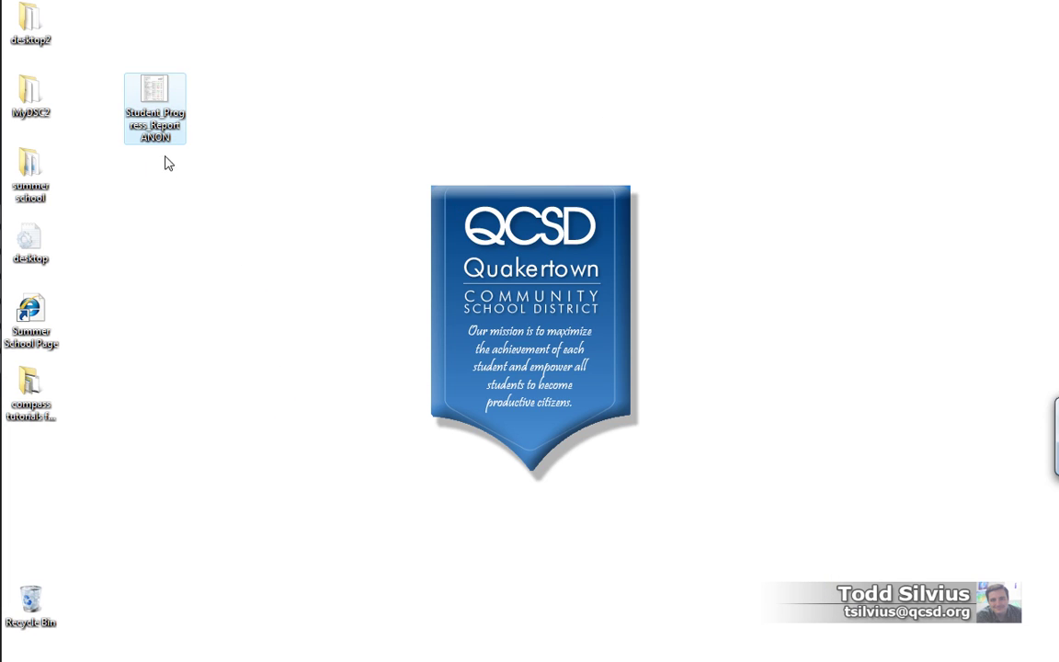
double_click(158, 133)
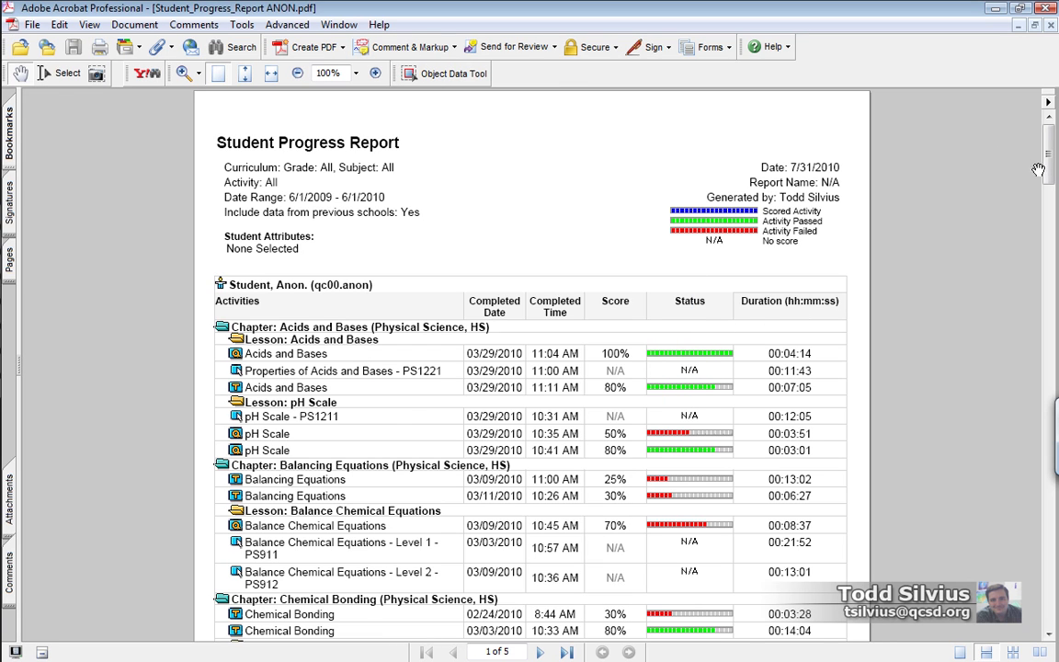
Look through the PDF report's pages to examine how the chapter and lesson activity data is laid out
left_click_drag(1049, 181, 1049, 184)
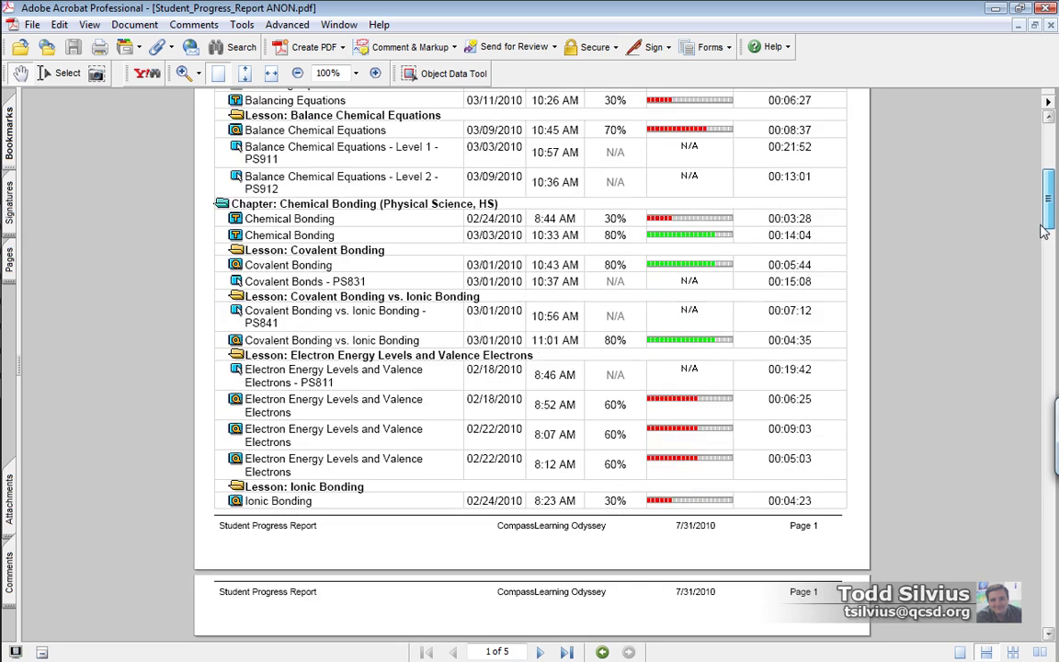
left_click_drag(1045, 232, 1055, 172)
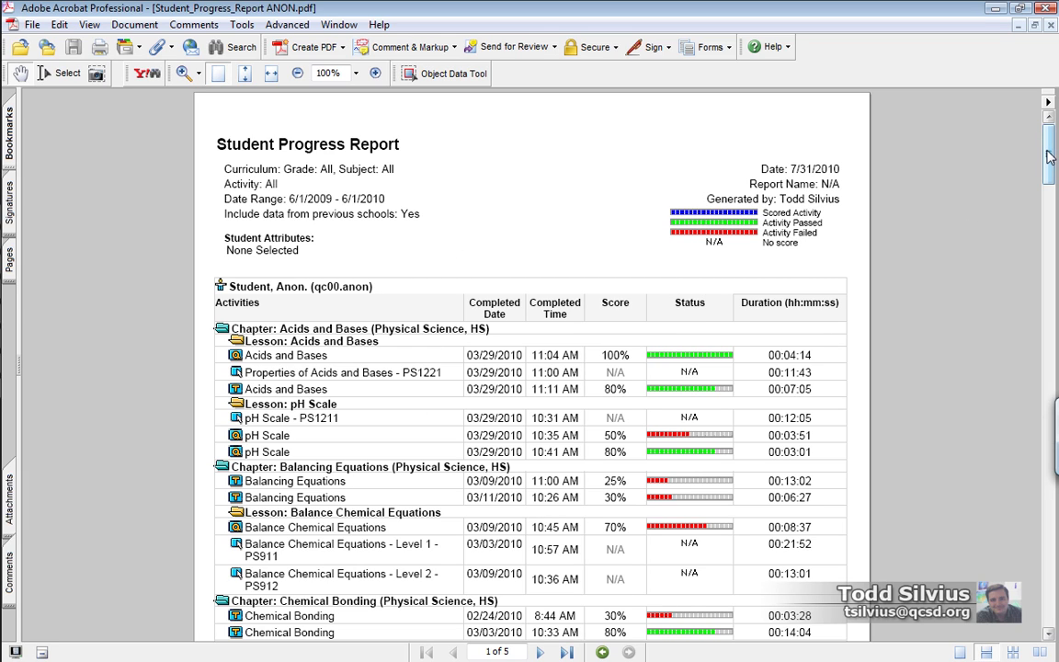
left_click_drag(1050, 158, 1046, 225)
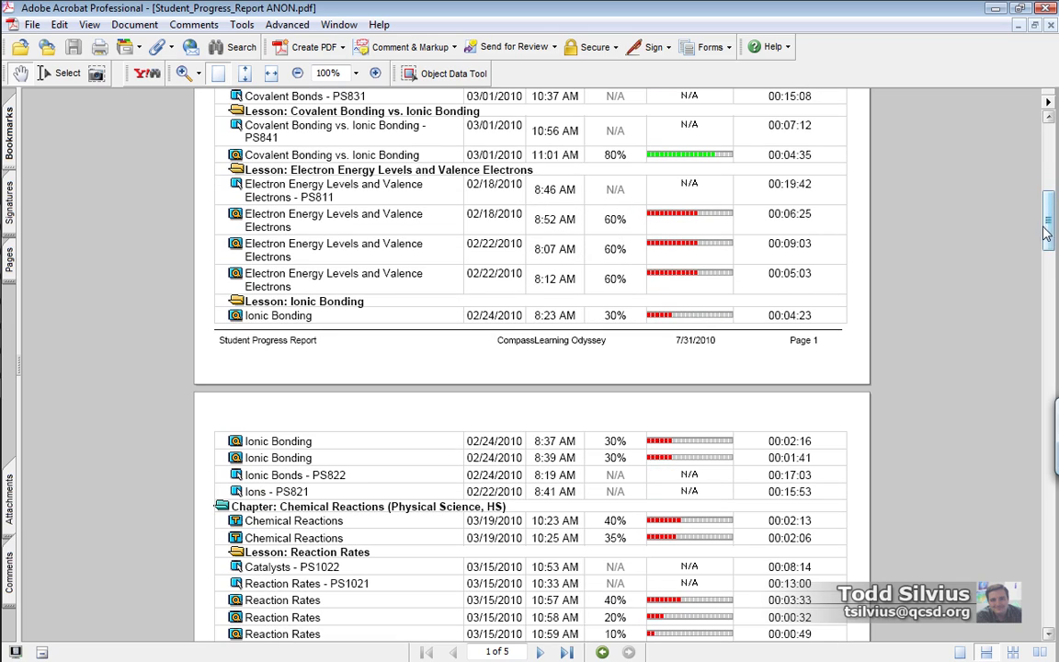
left_click_drag(1047, 235, 1055, 157)
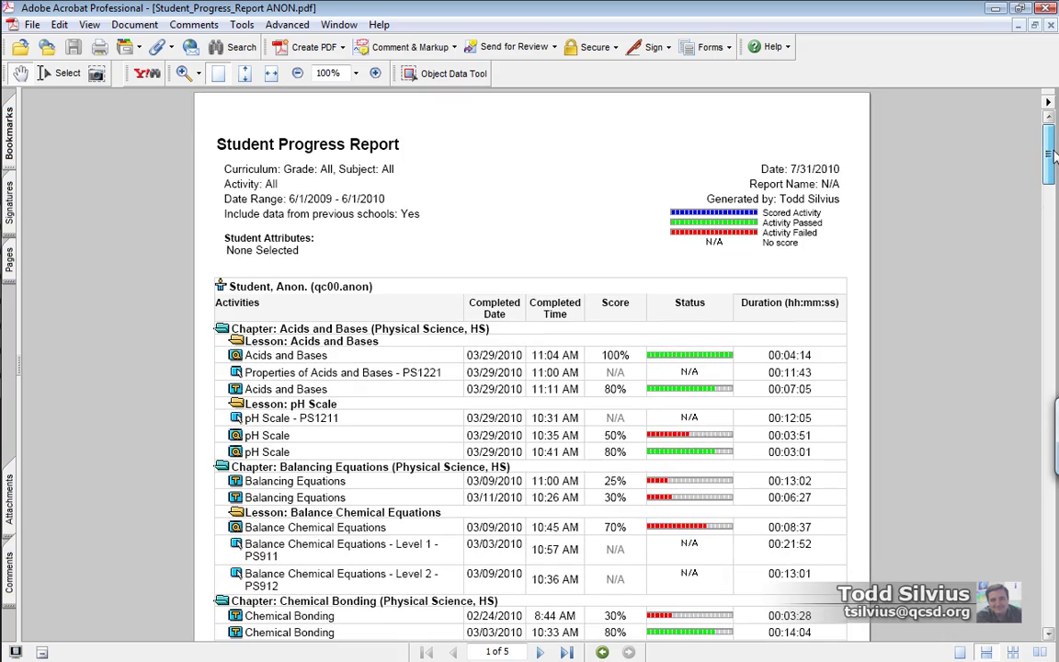
left_click_drag(1054, 158, 1044, 321)
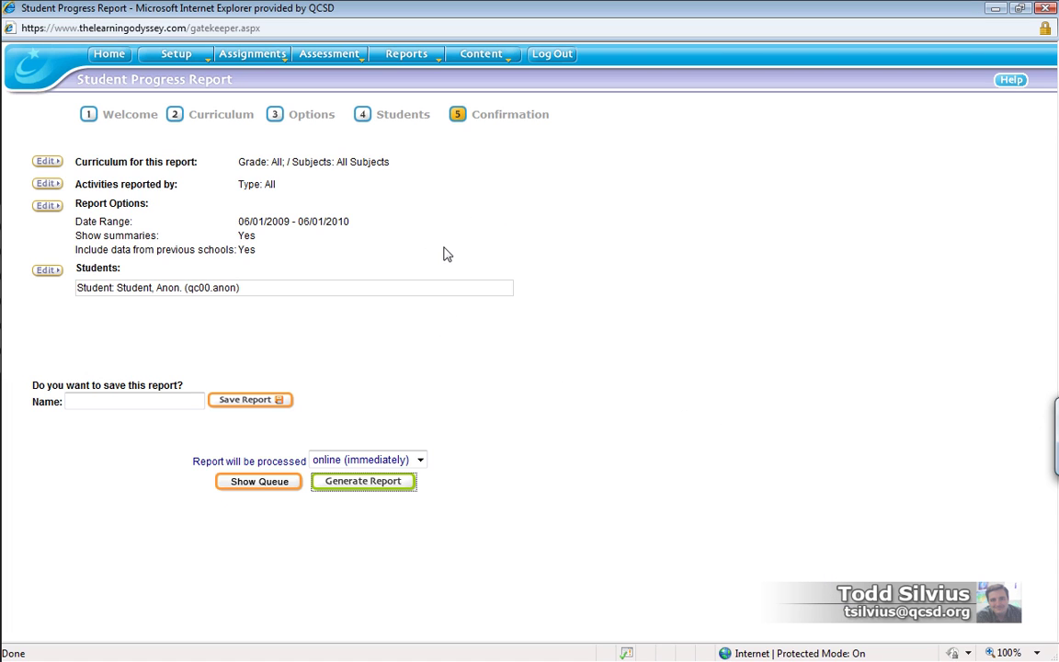
Switch back to the online report, export it as CSV and open Student_Progress_Report.csv in Excel
key("alt+Tab")
key("alt+Tab")
key("alt+shift+Tab")
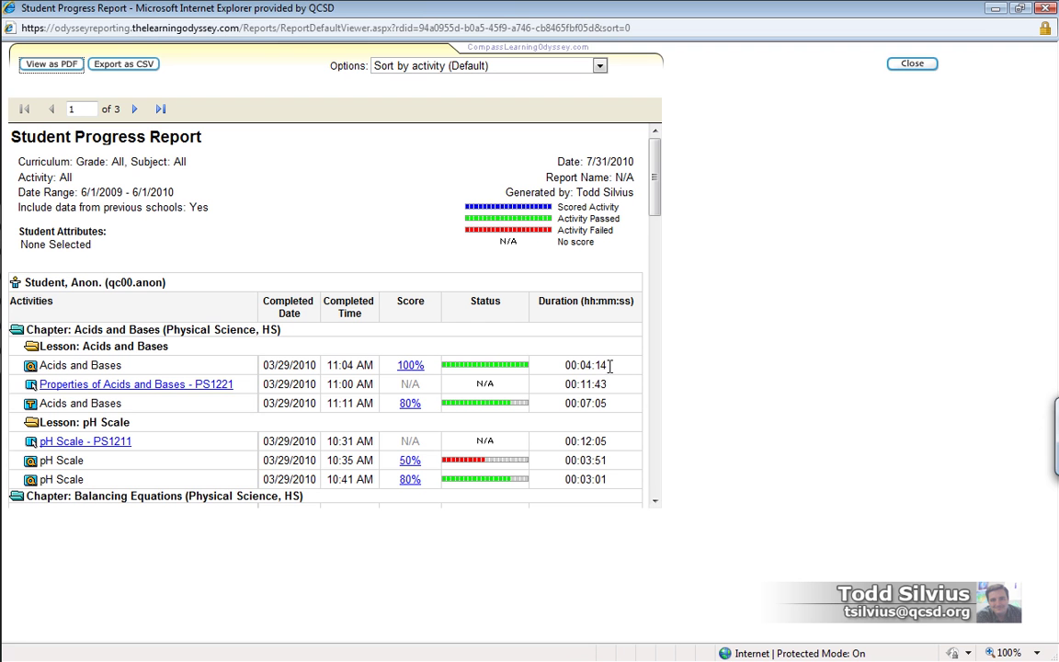
left_click(108, 65)
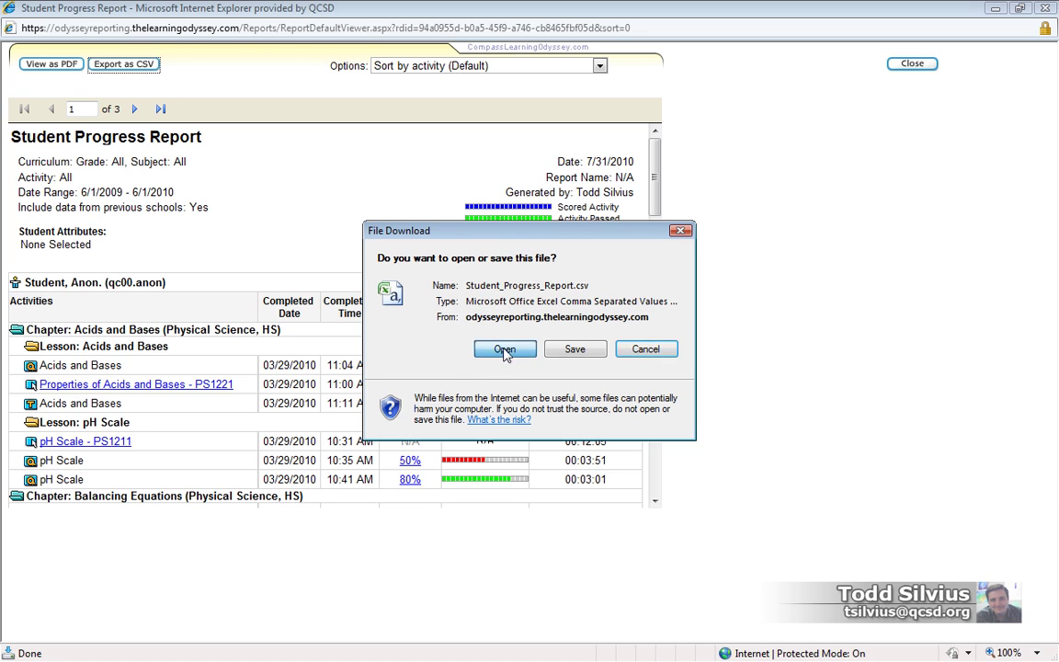
left_click(502, 350)
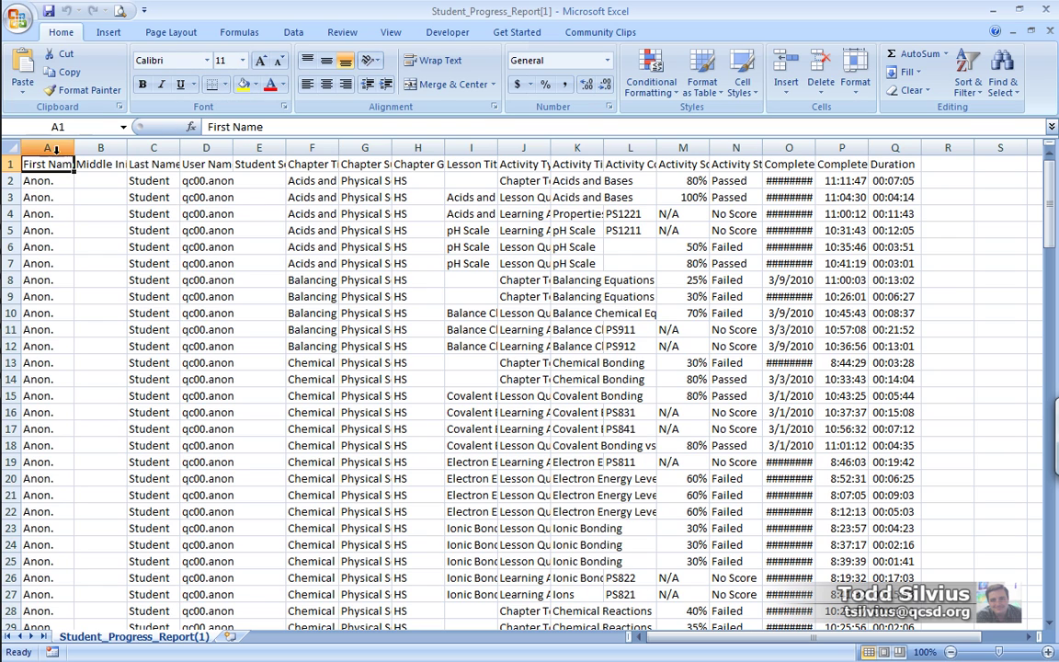
Fit the width of all worksheet columns to their contents and clear the whole-sheet selection
left_click(11, 147)
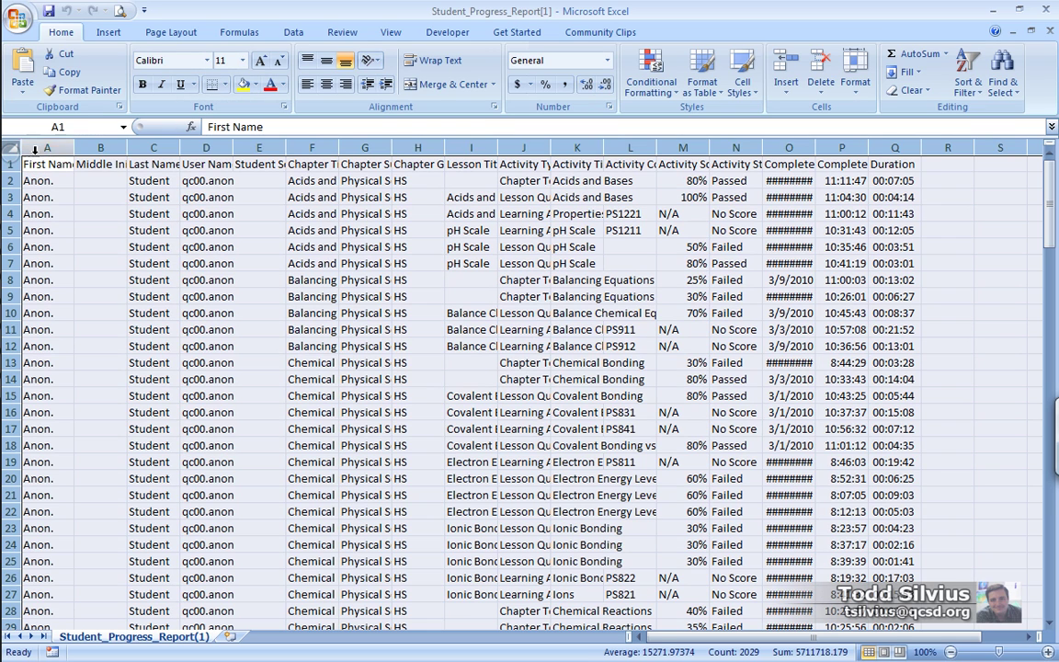
double_click(761, 147)
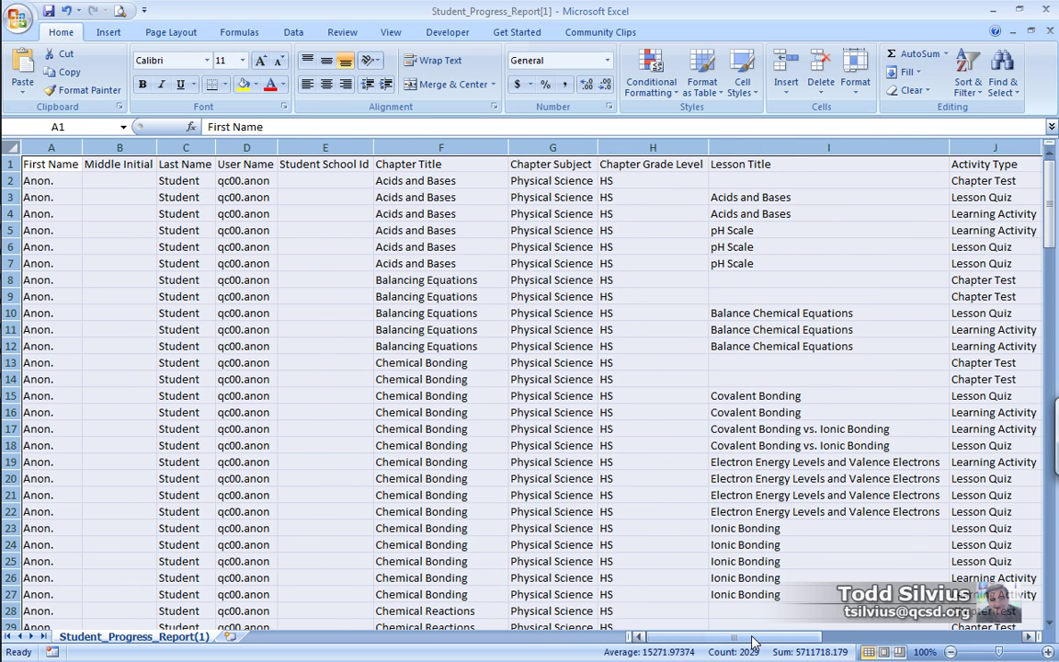
left_click(250, 184)
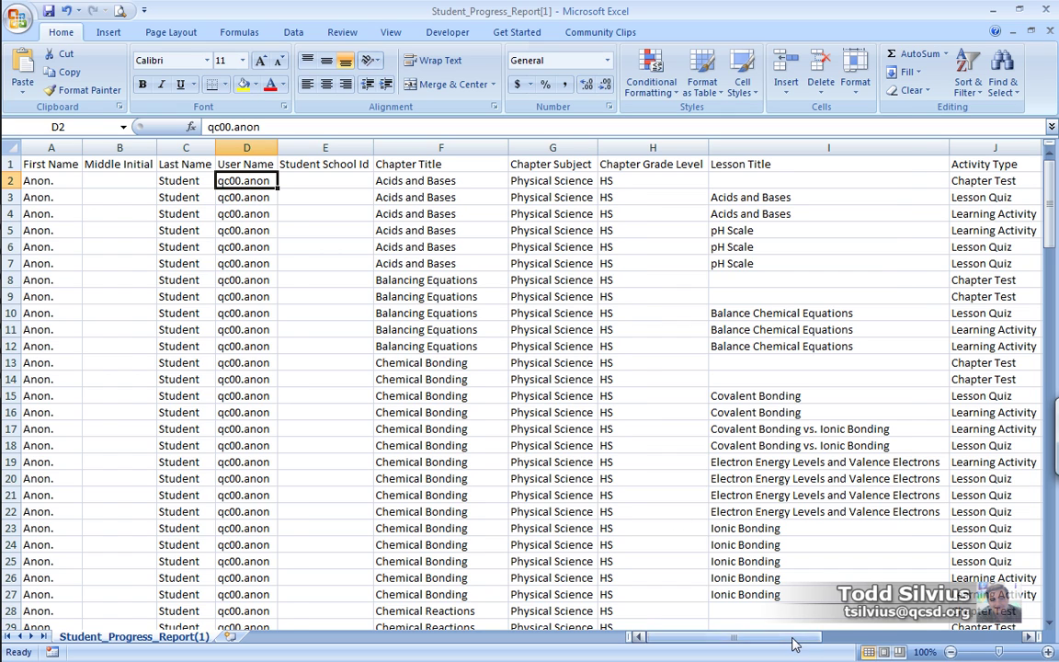
Sort the data by Lesson Title from A to Z with the selection expanded, and highlight the Balance Chemical Equations entries
left_click_drag(786, 636, 861, 641)
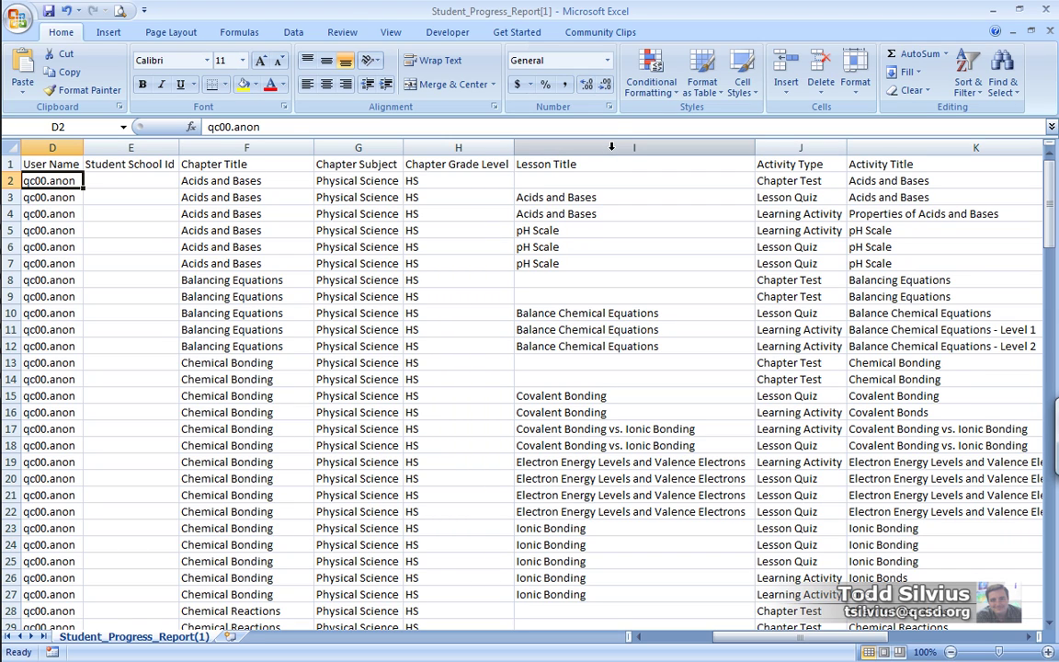
left_click(610, 149)
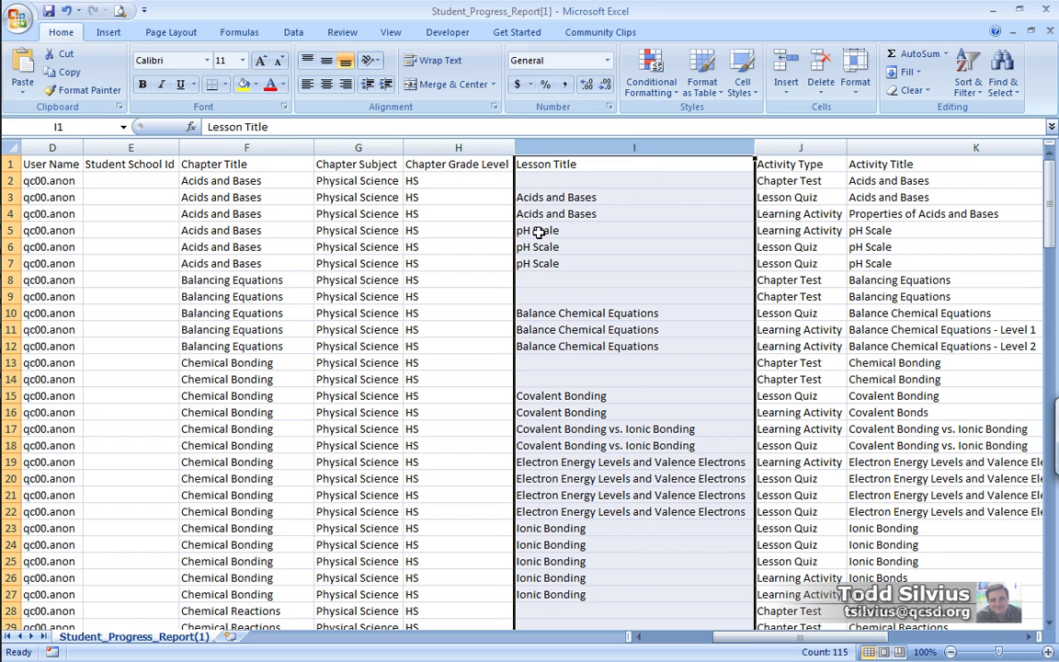
left_click(967, 78)
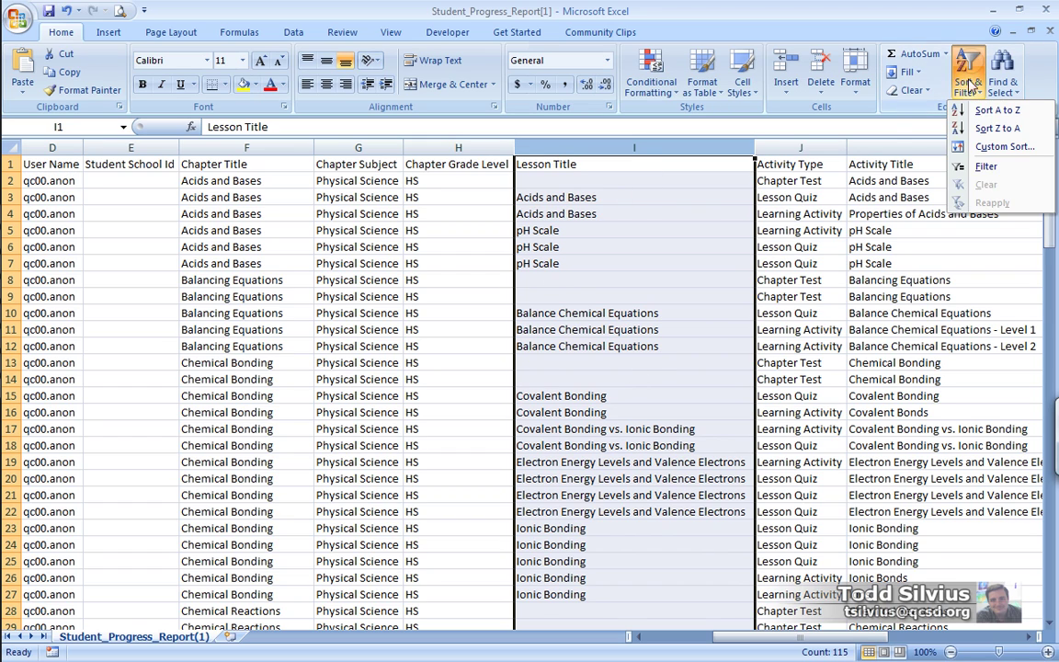
left_click(992, 111)
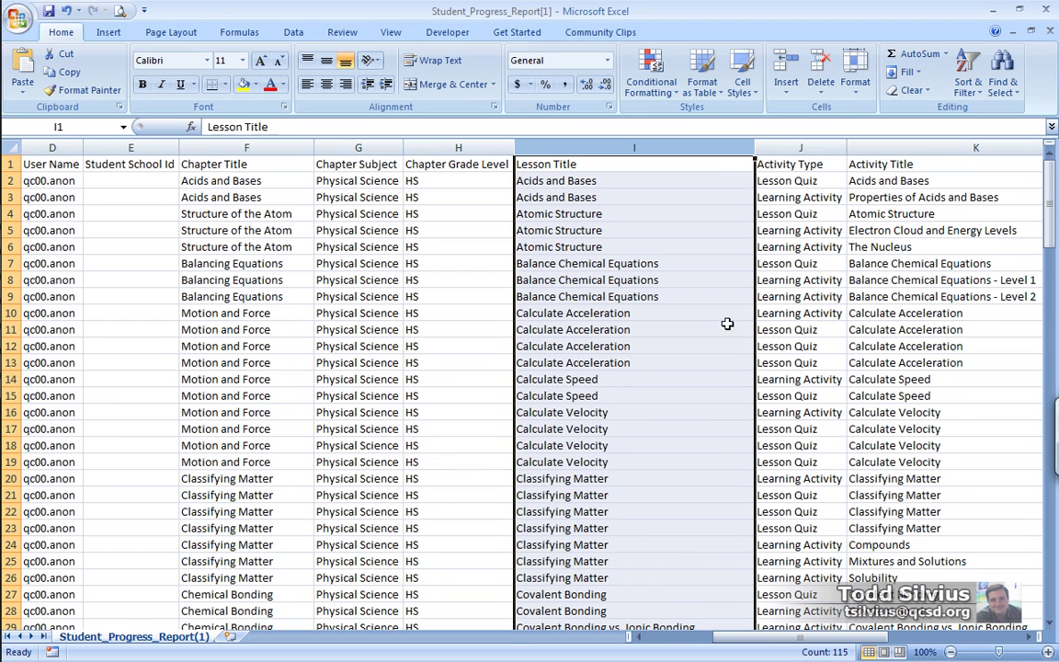
left_click(337, 502)
left_click(551, 181)
left_click_drag(575, 181, 618, 292)
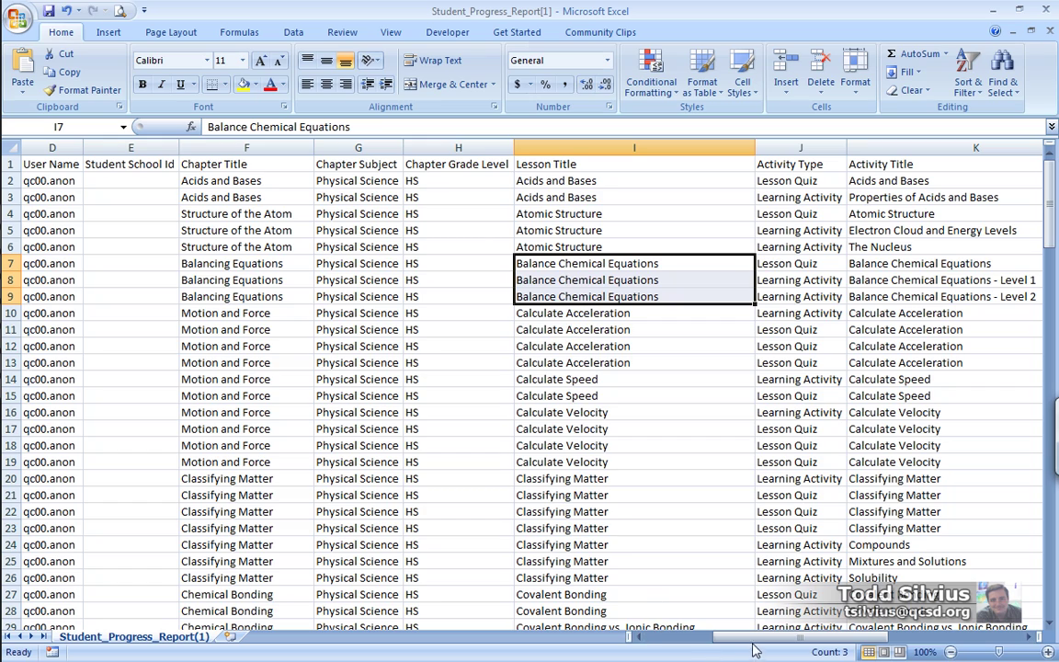
Sort the data by Activity Score from lowest to highest, expanding the selection to the adjacent columns
left_click_drag(757, 637, 901, 637)
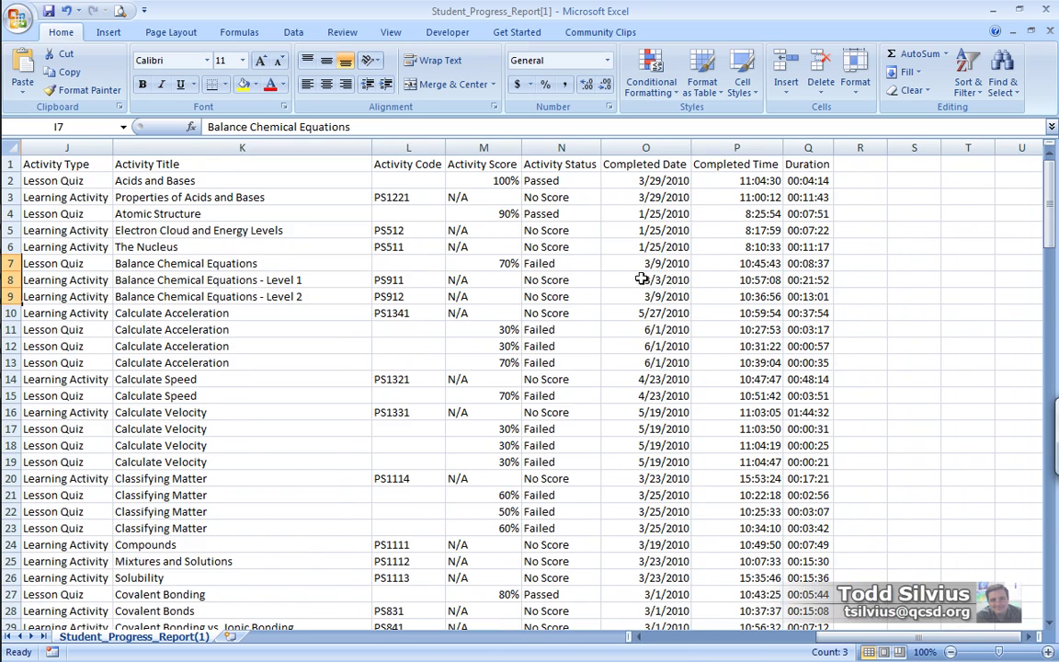
left_click(484, 147)
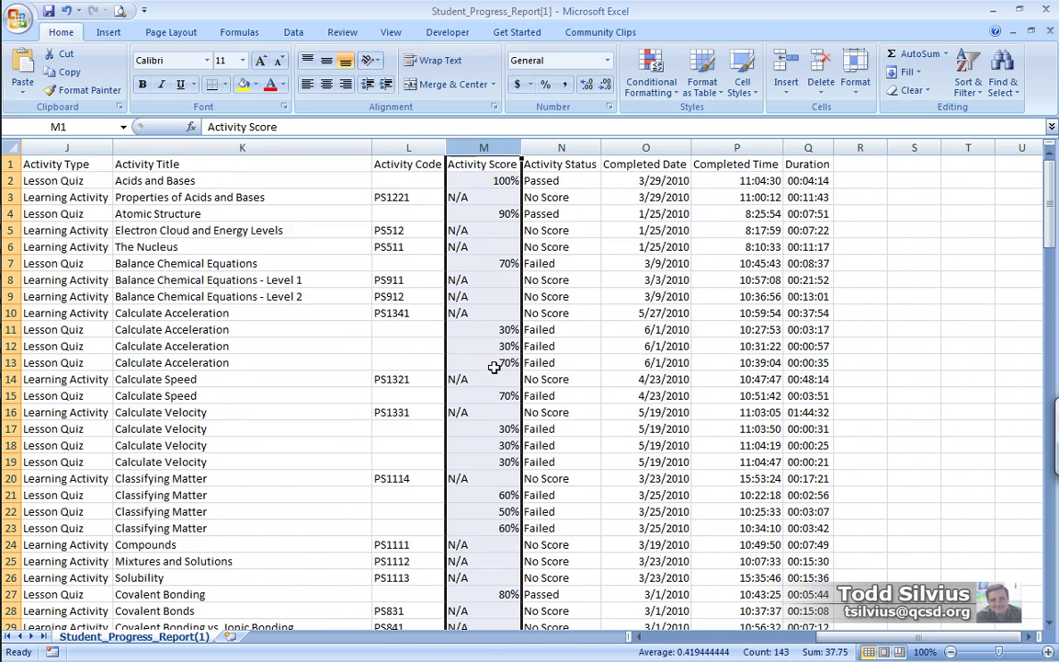
left_click(968, 81)
left_click(955, 110)
left_click(337, 501)
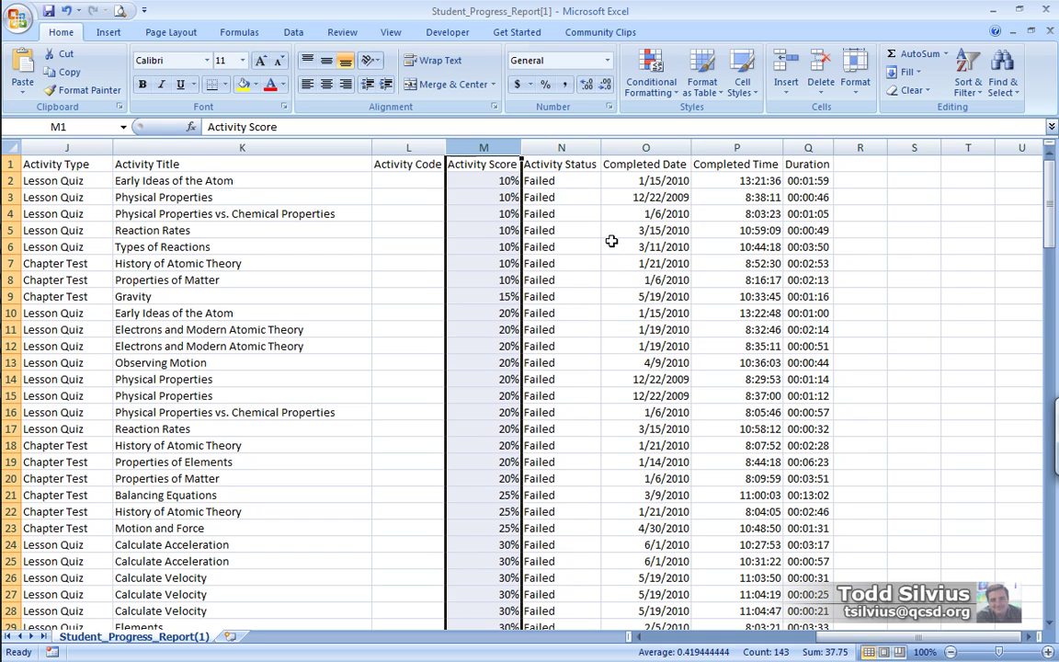
Sort the data by Completed Date from oldest to newest, expanding the selection to the adjacent columns
left_click(645, 147)
left_click(967, 84)
left_click(966, 109)
left_click(324, 497)
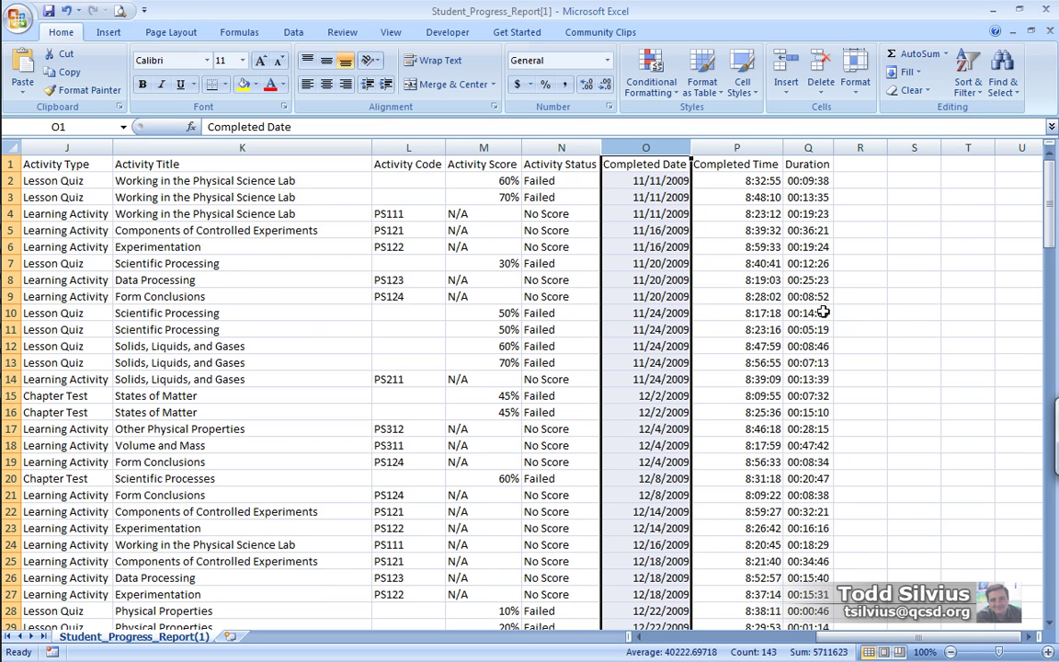
Sort the data by User Name from A to Z, expanding the selection to the adjacent columns
left_click_drag(1049, 212, 1017, 183)
left_click_drag(814, 637, 646, 652)
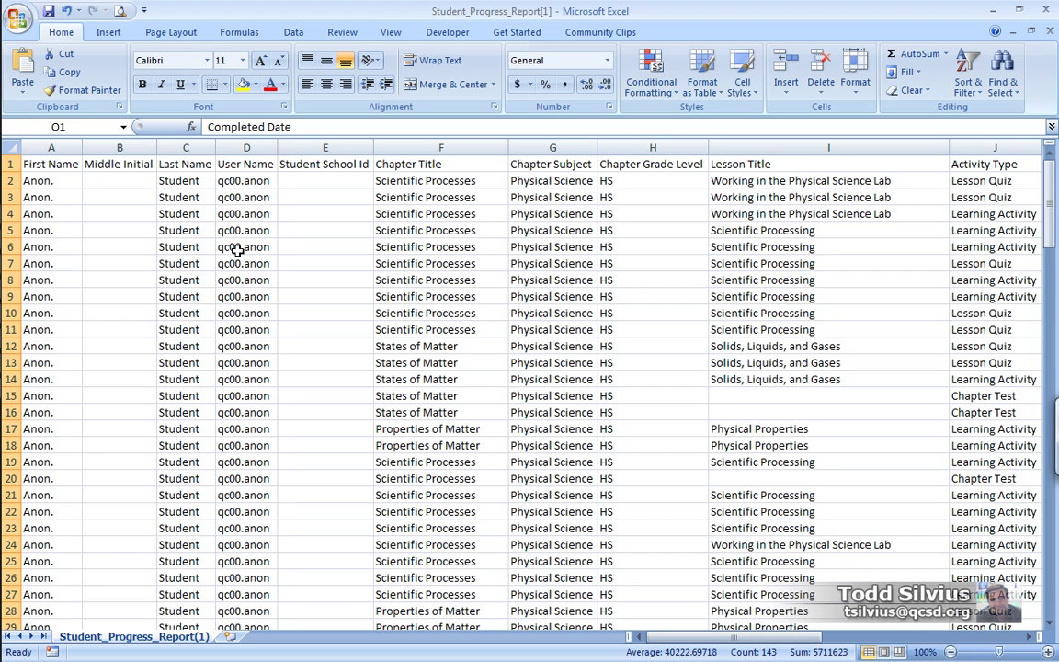
left_click(250, 148)
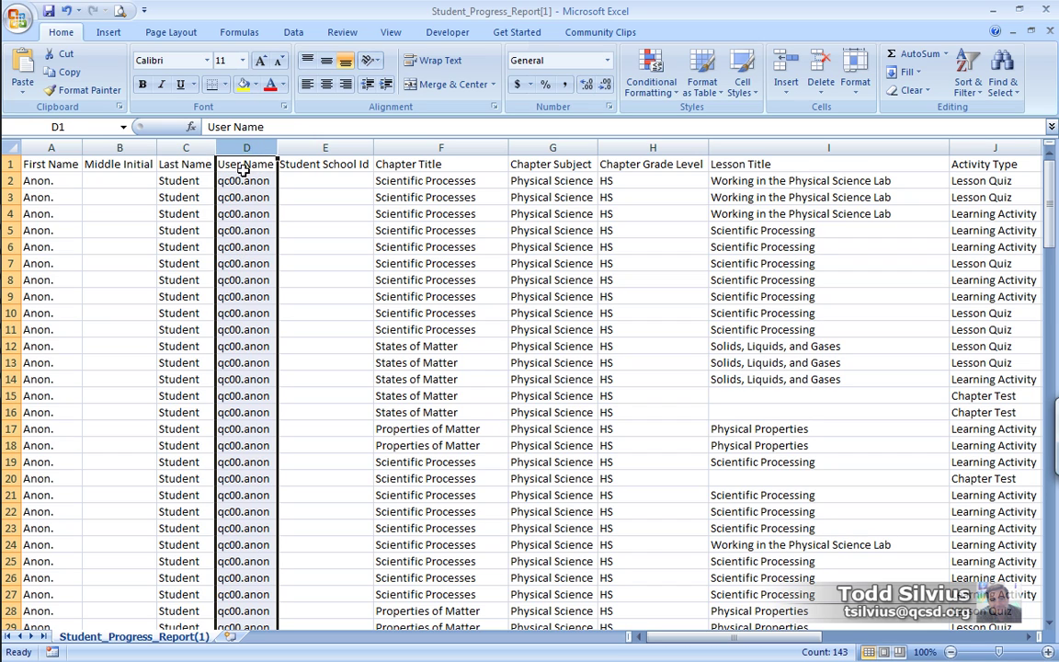
left_click(241, 296)
left_click(248, 148)
left_click(978, 81)
left_click(997, 108)
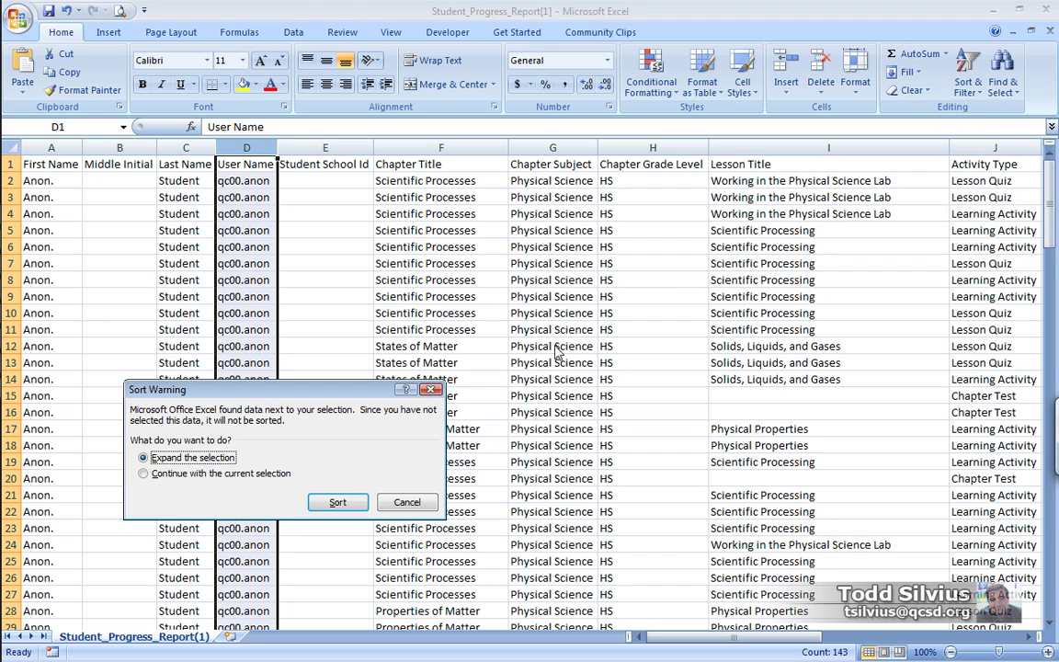
left_click(338, 502)
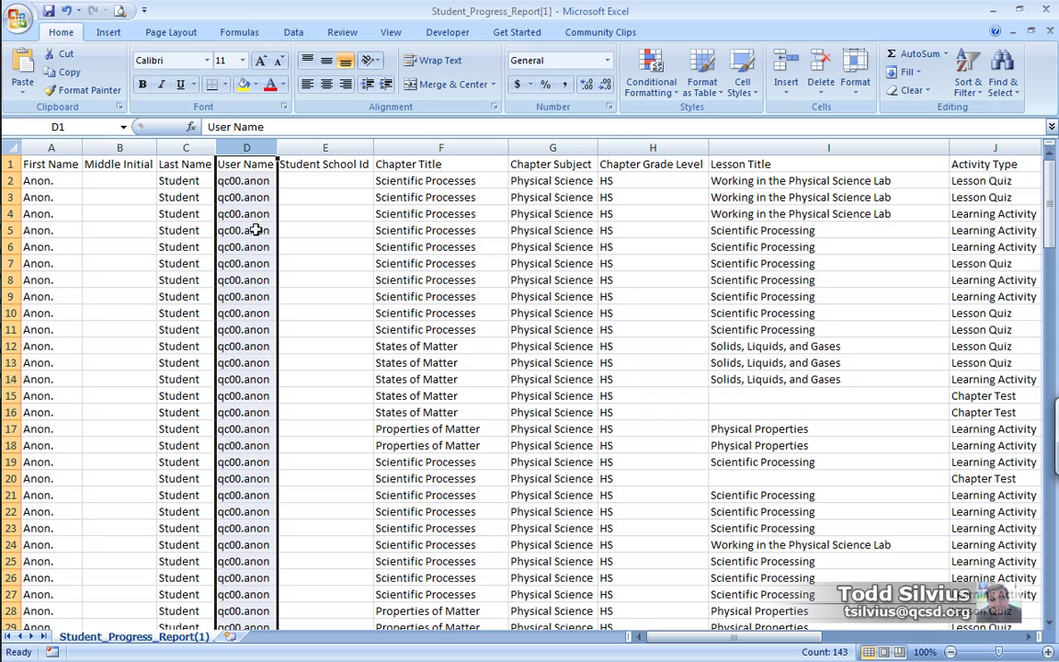
Review the last rows of the sorted data across all columns and close the workbook without saving the changes
left_click_drag(1048, 202, 1047, 497)
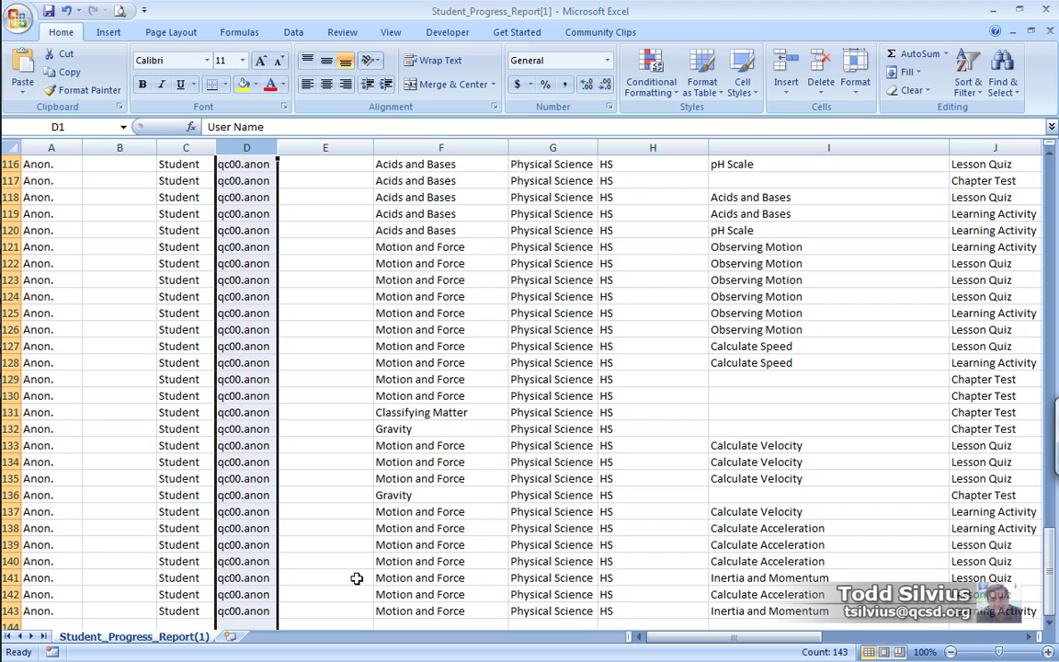
left_click(250, 624)
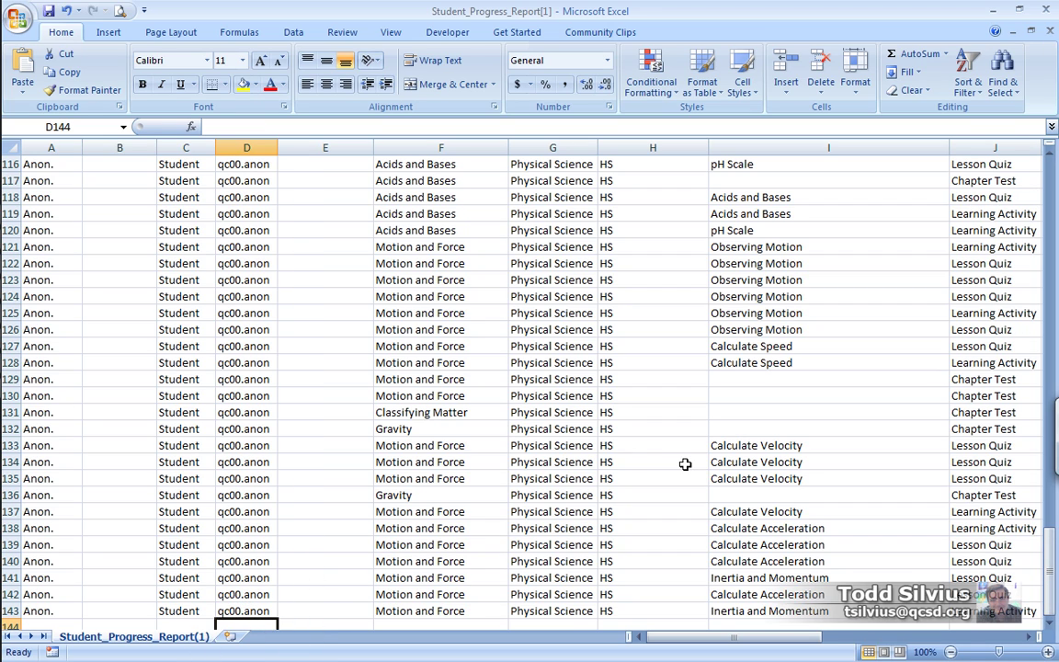
left_click_drag(761, 641, 977, 629)
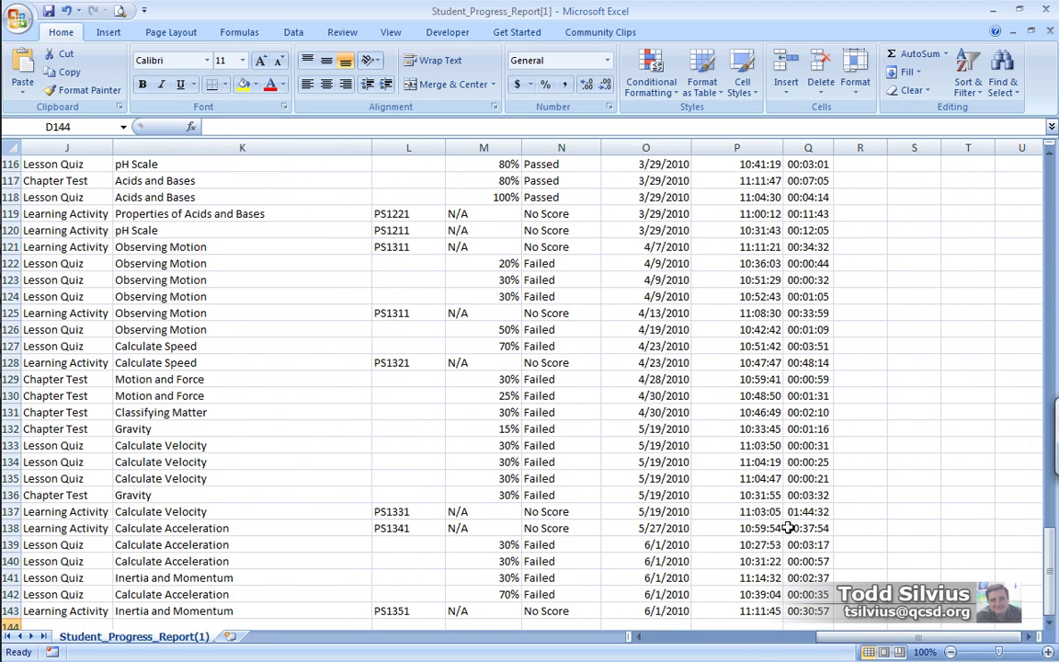
key("alt+F4")
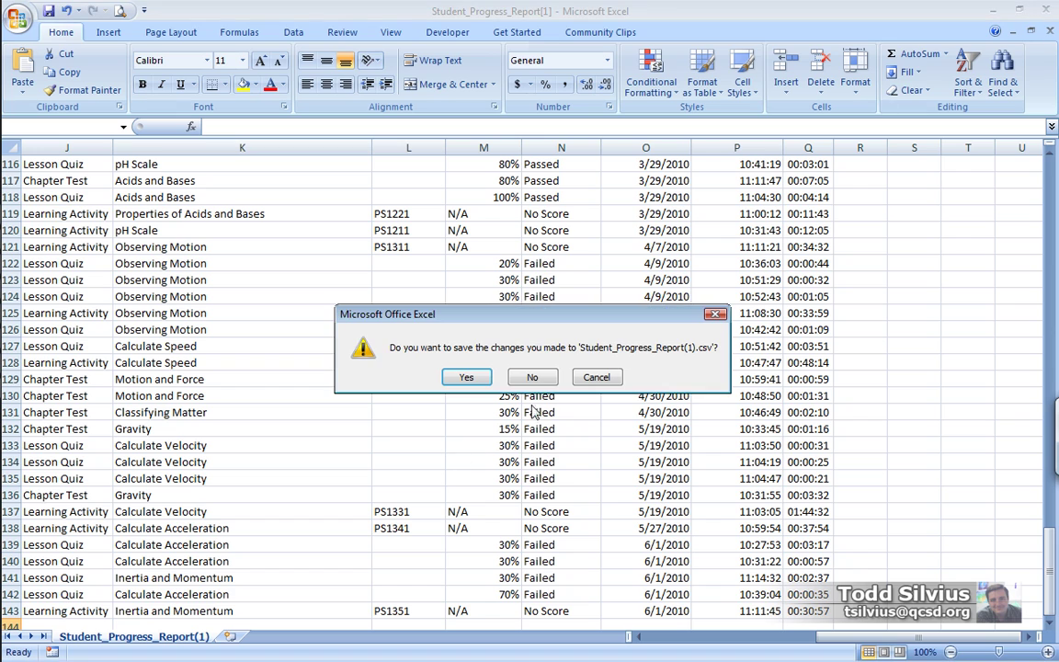
left_click(533, 377)
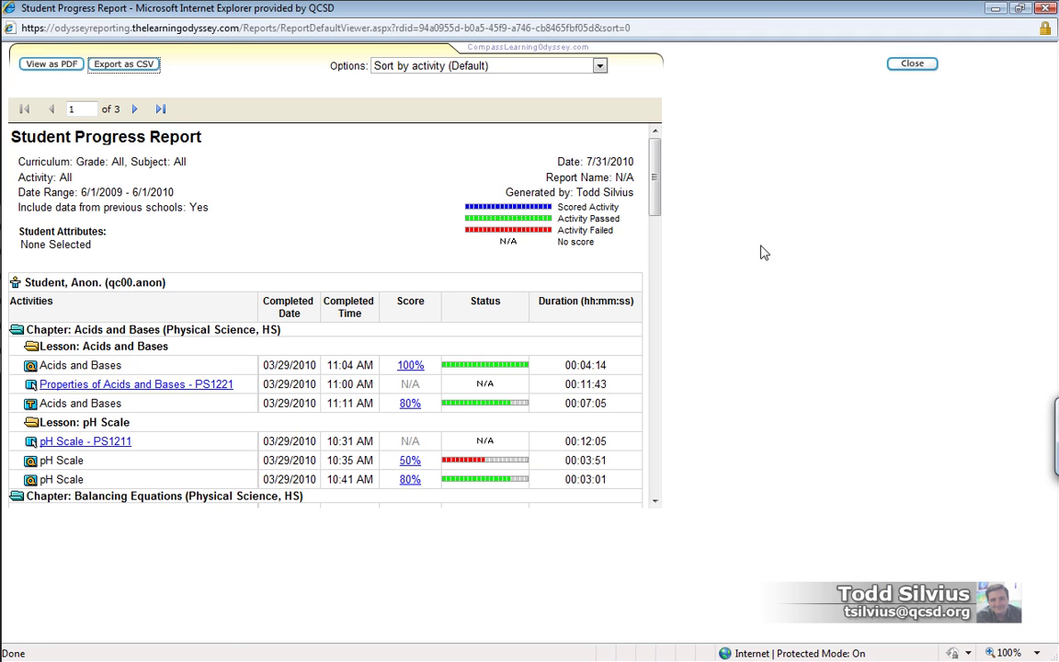